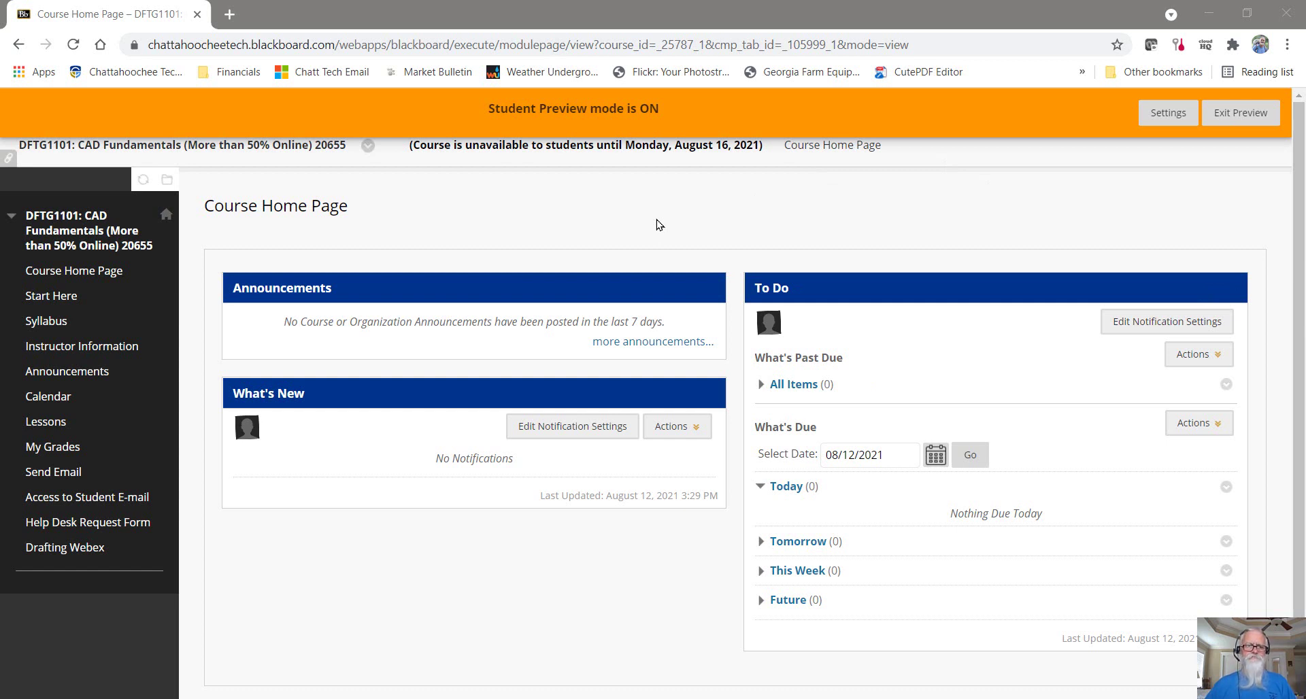
# Open the Start Here page showing the Syllabus Graded Activity due August 21st, 2021.
pyautogui.click(61, 303)
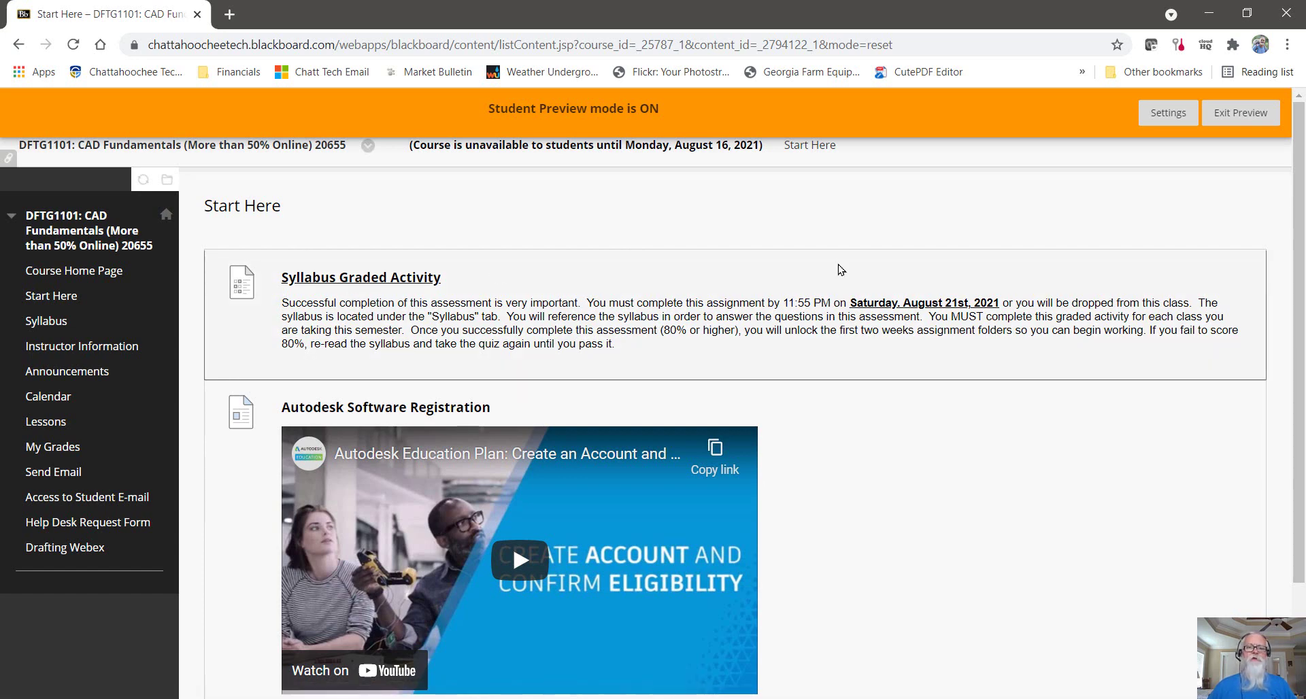
pyautogui.scroll(-1, 841, 270)
pyautogui.scroll(-1, 841, 269)
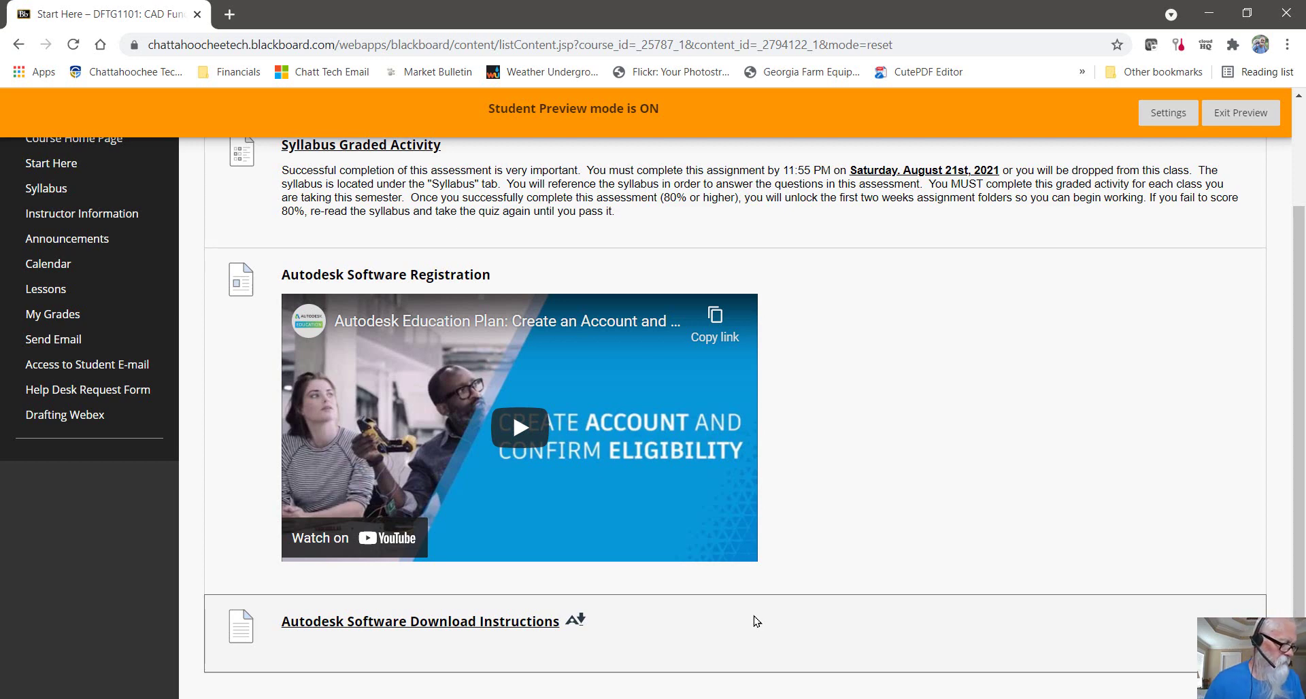
pyautogui.scroll(3, 169, 491)
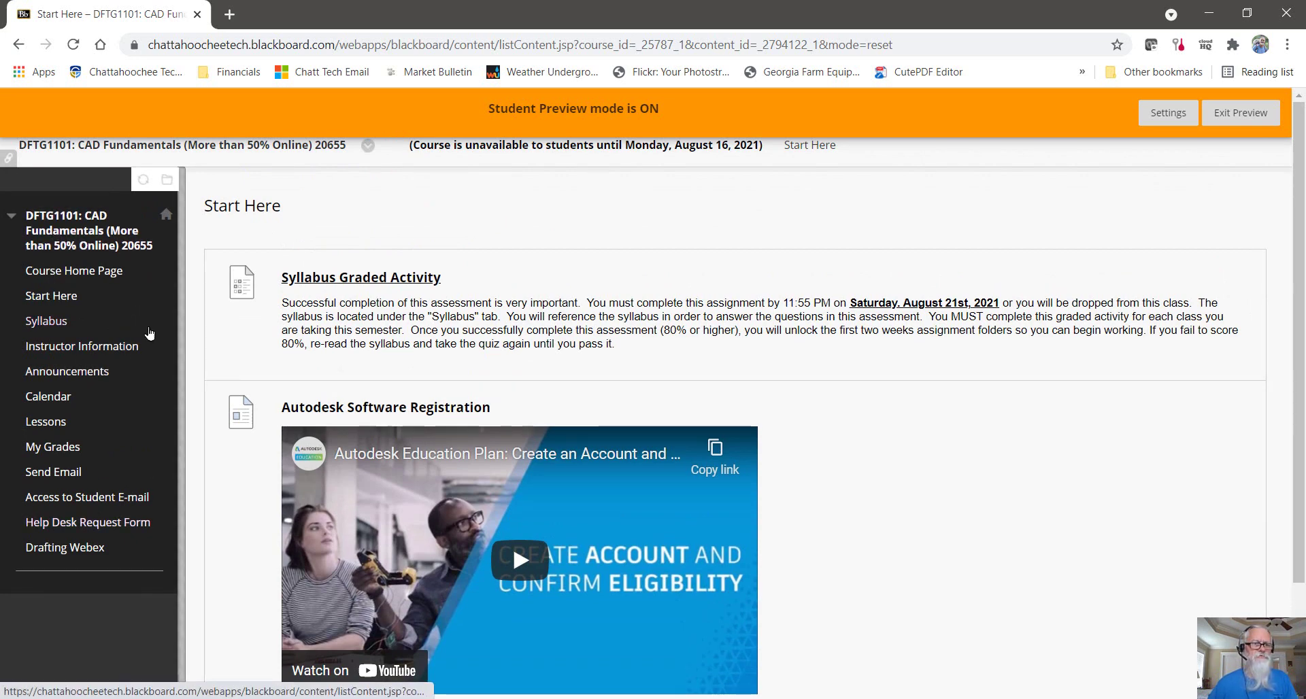
# From the Syllabus, open Instructor Information to see the instructor's work phone and office location.
pyautogui.click(48, 322)
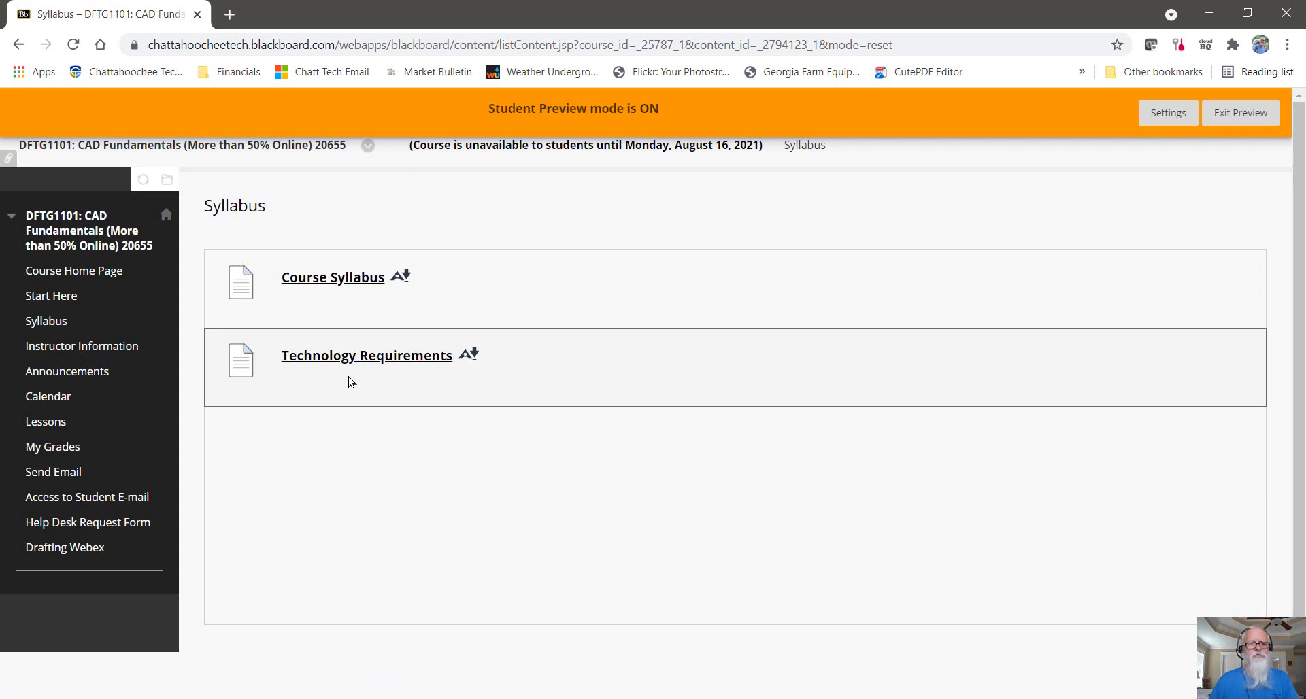
pyautogui.click(83, 348)
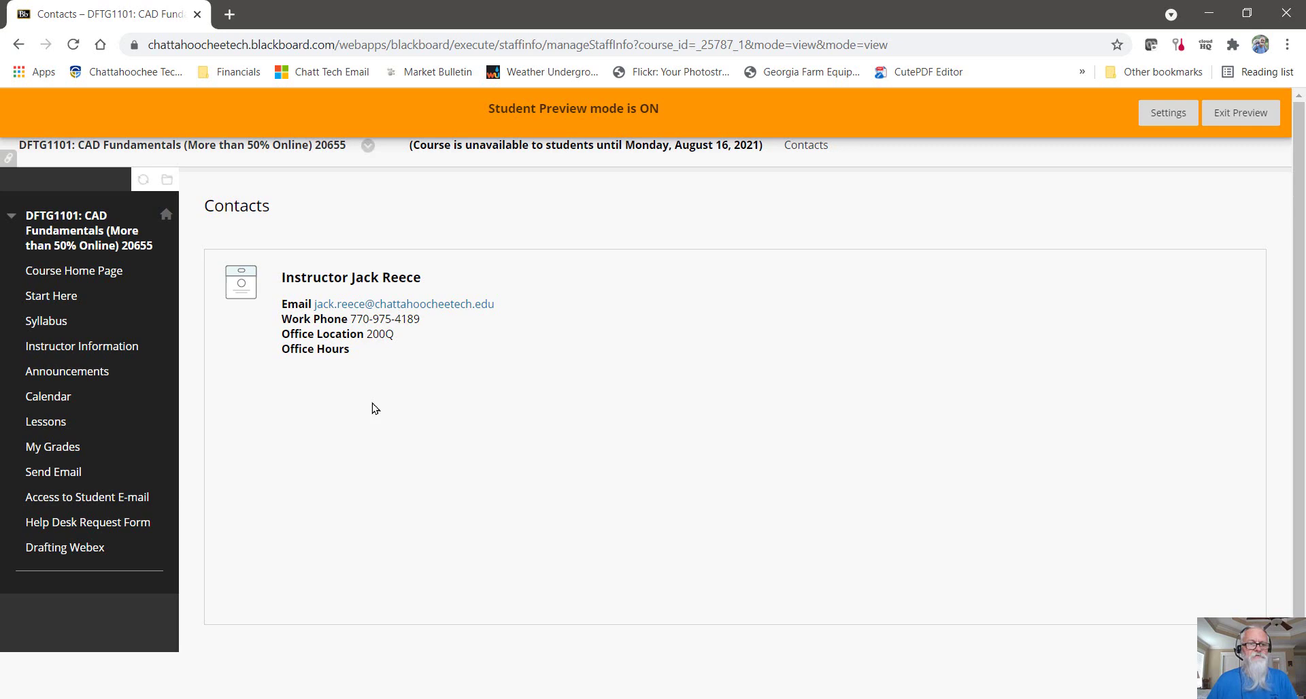
# Return from the Course Home Page to Announcements showing the 'Getting Started - No Show Activity' post.
pyautogui.click(68, 373)
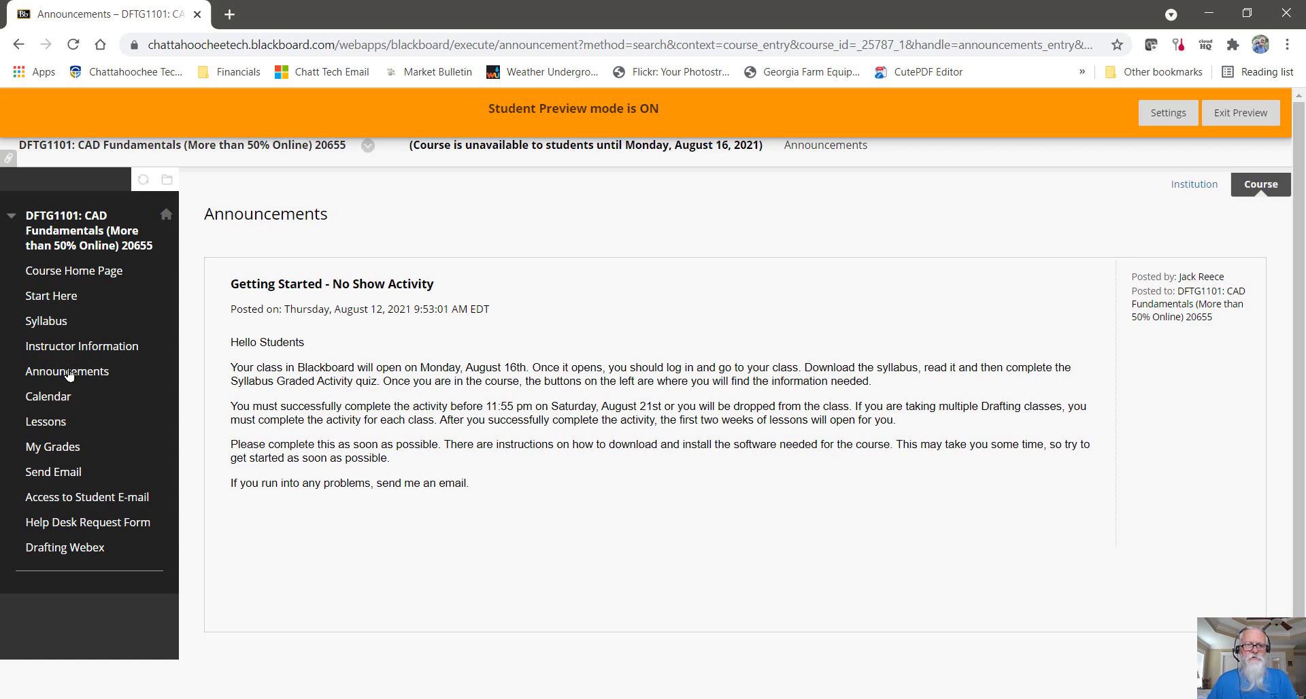
pyautogui.click(78, 274)
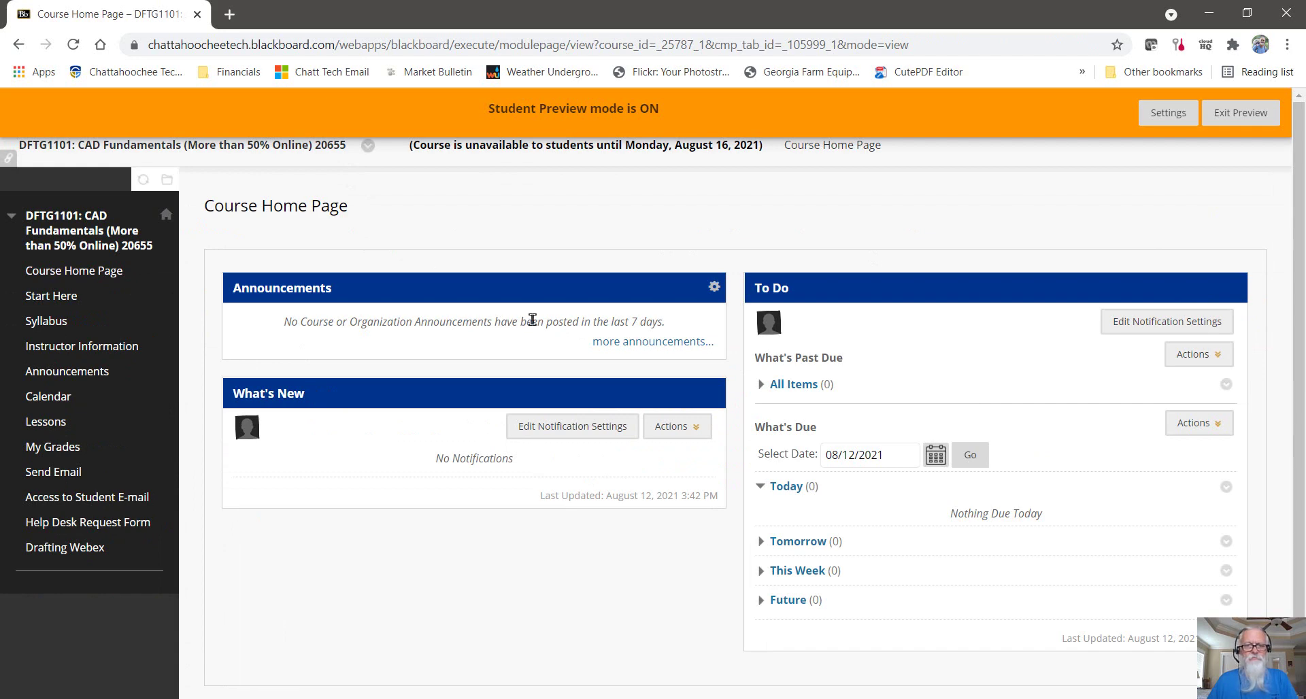
pyautogui.click(68, 373)
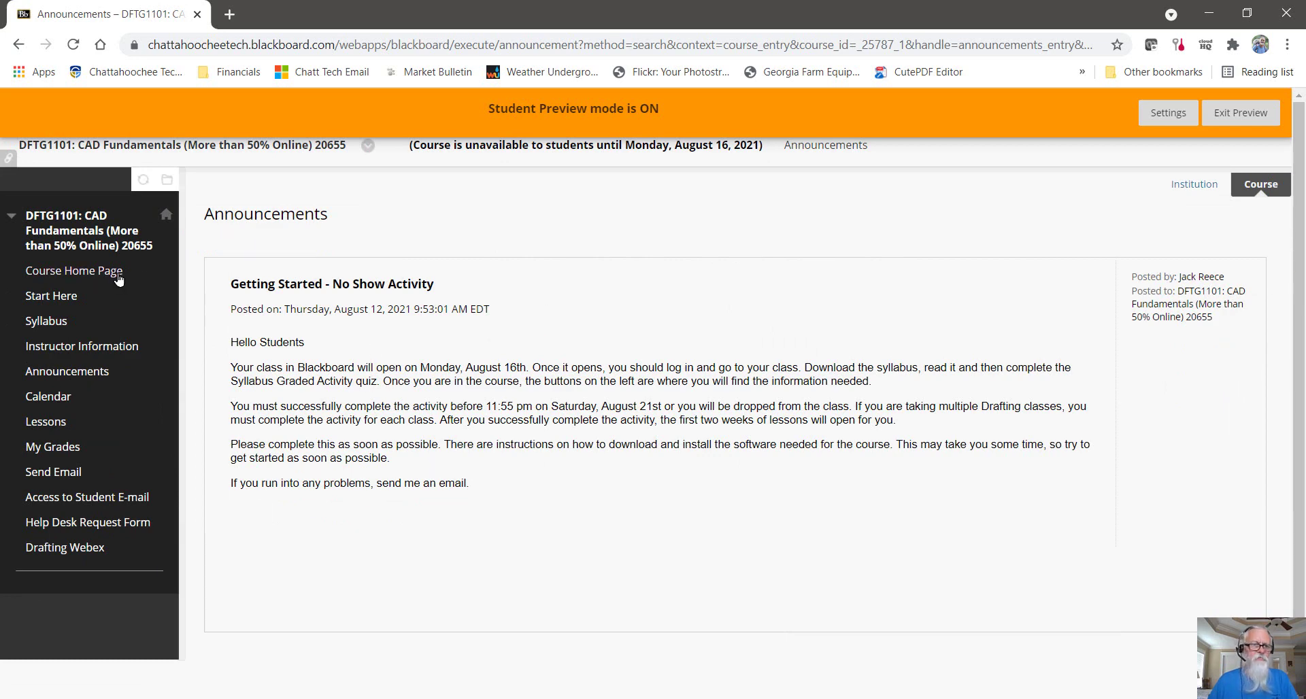
# Look over the course Calendar, then open Lessons listing Unit 1 - AutoCAD Basics, weeks 1 - 5.
pyautogui.click(46, 398)
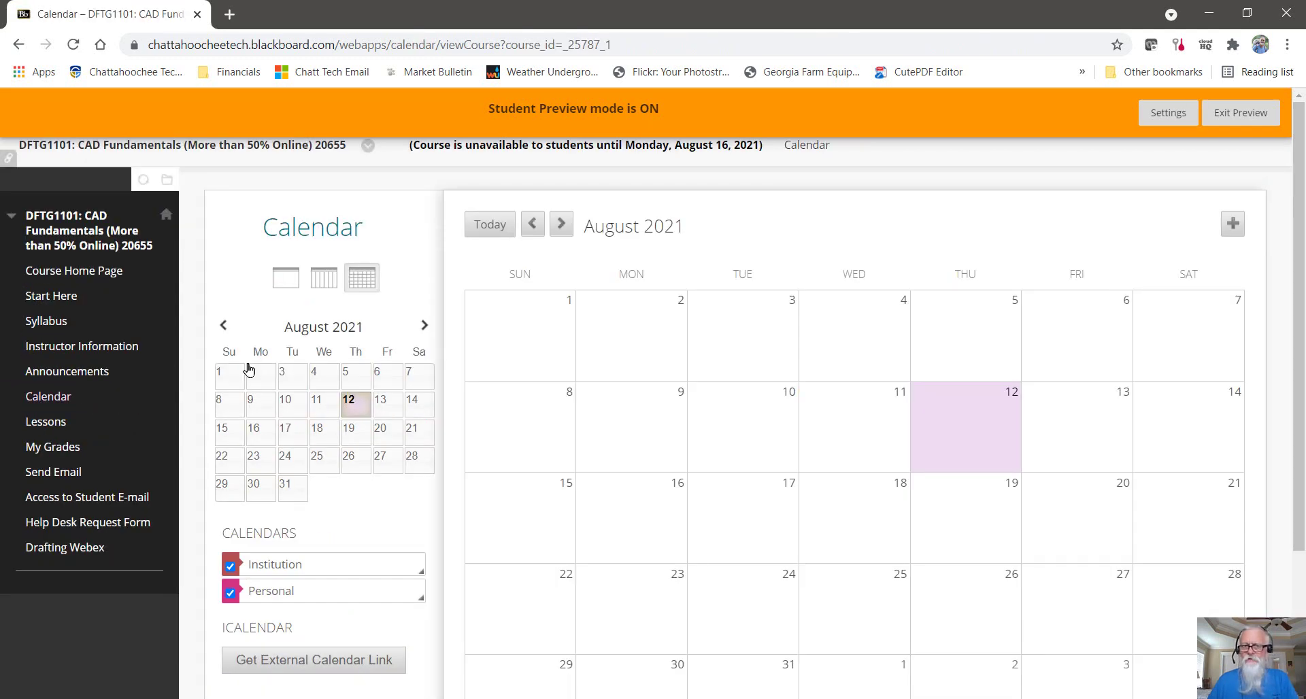
pyautogui.scroll(-1, 767, 314)
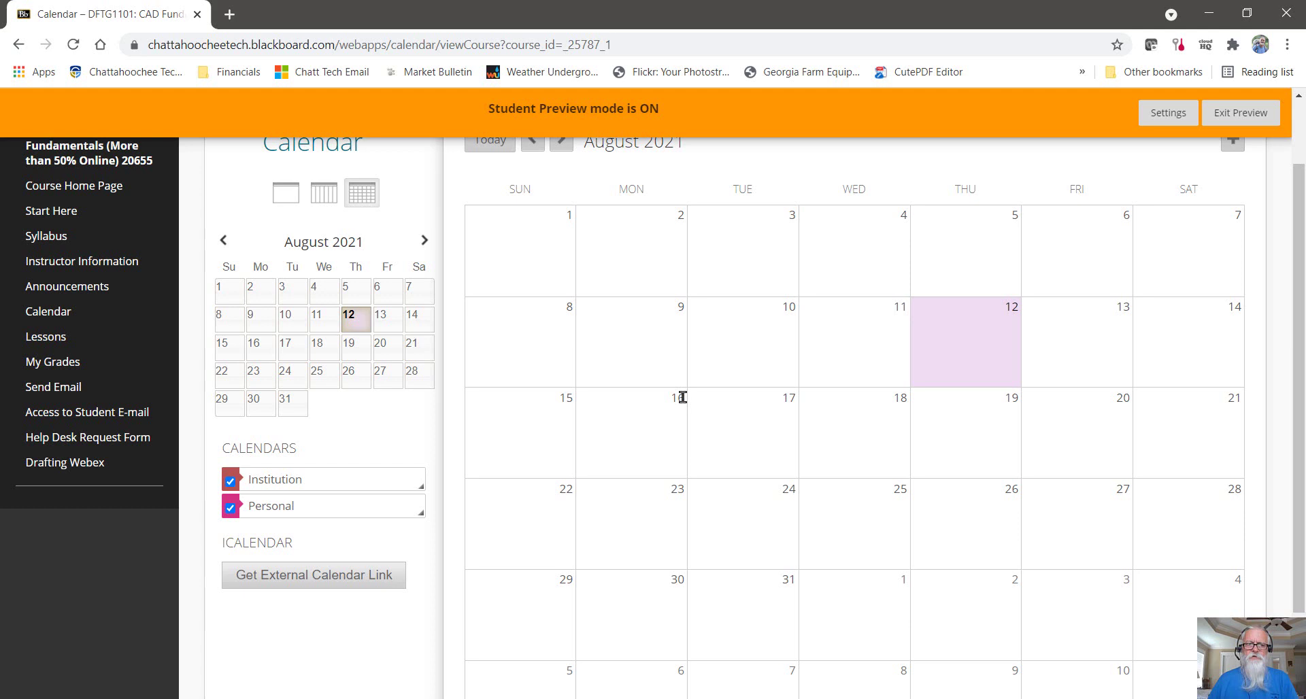
pyautogui.click(46, 338)
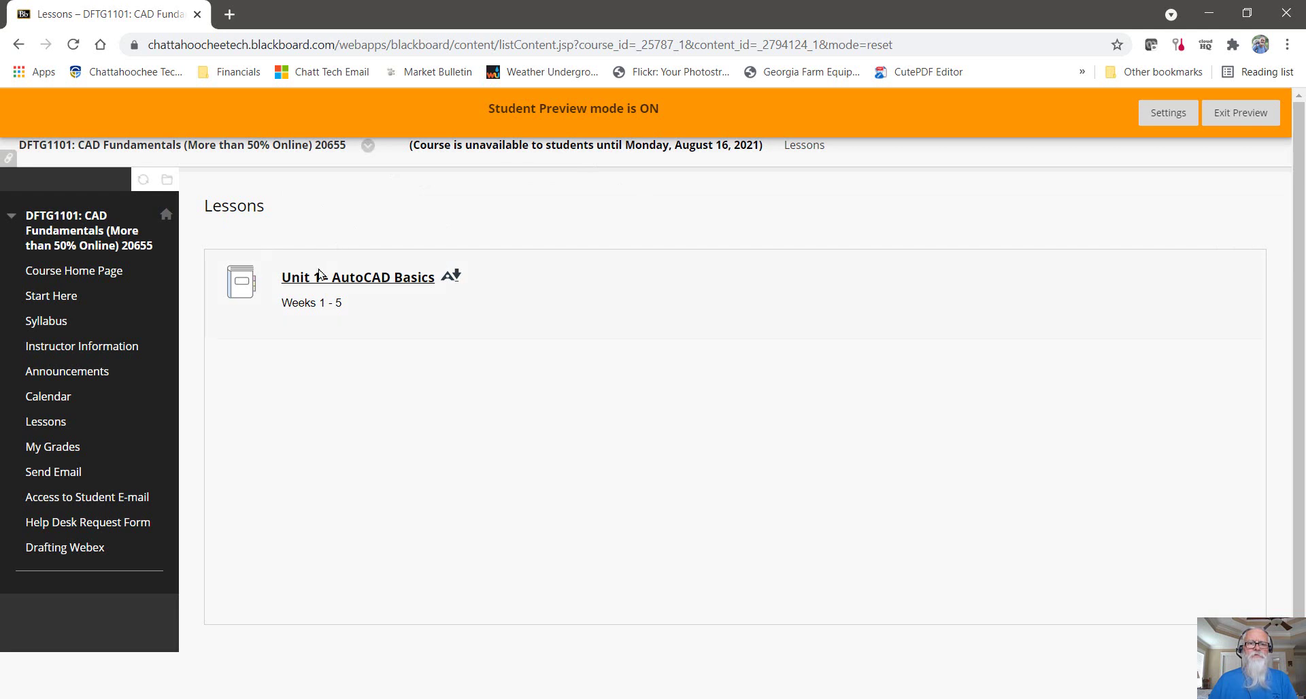
# Open Unit 1 - AutoCAD Basics and its Week 1 Overview page (page 2 of 16).
pyautogui.click(385, 277)
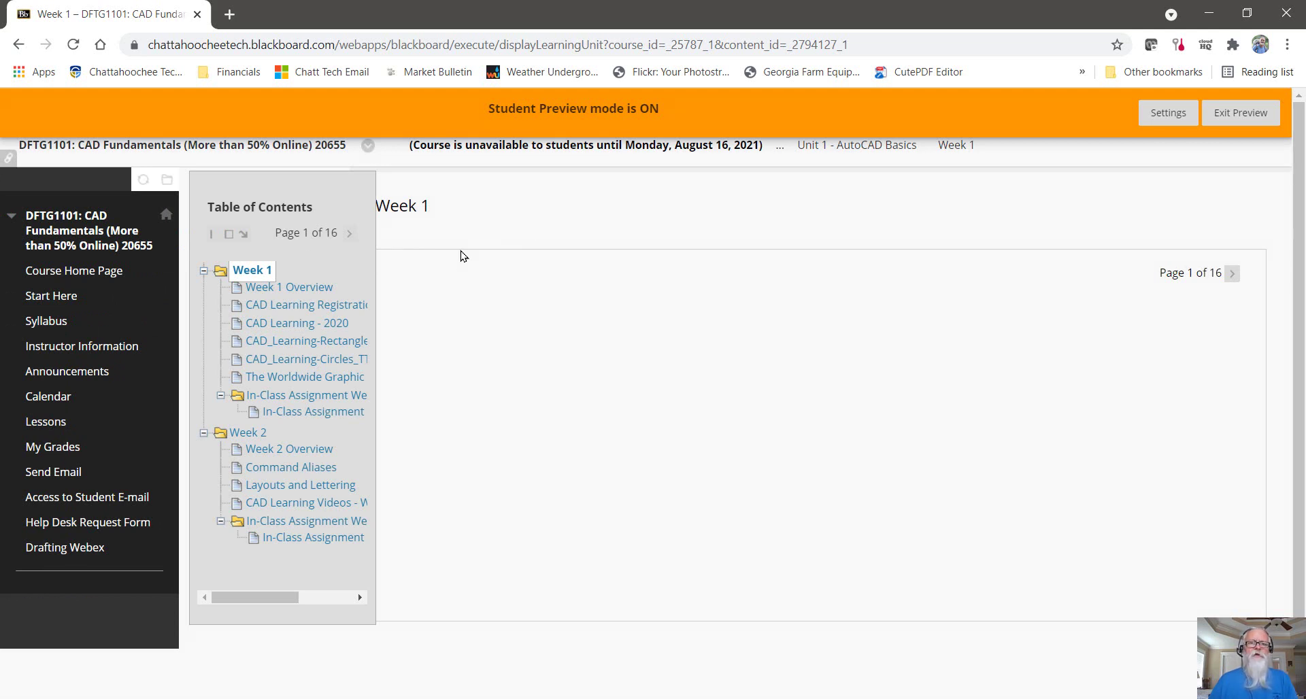
pyautogui.click(331, 294)
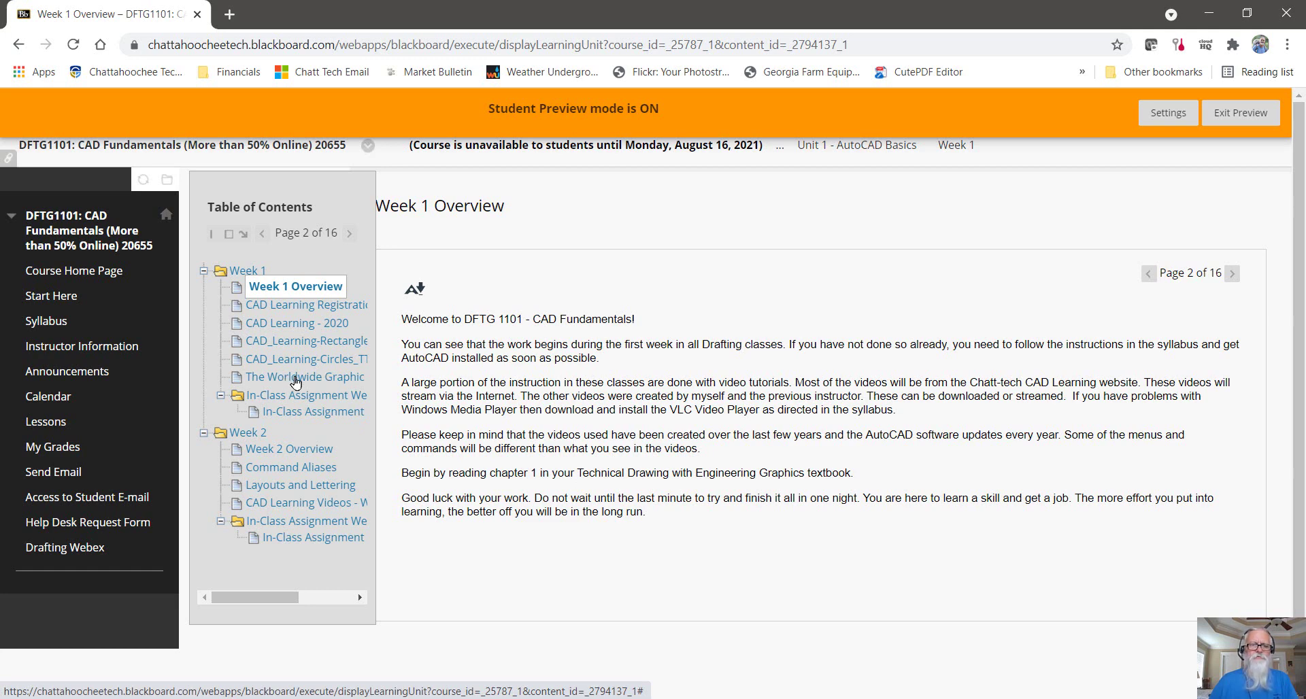
pyautogui.click(291, 309)
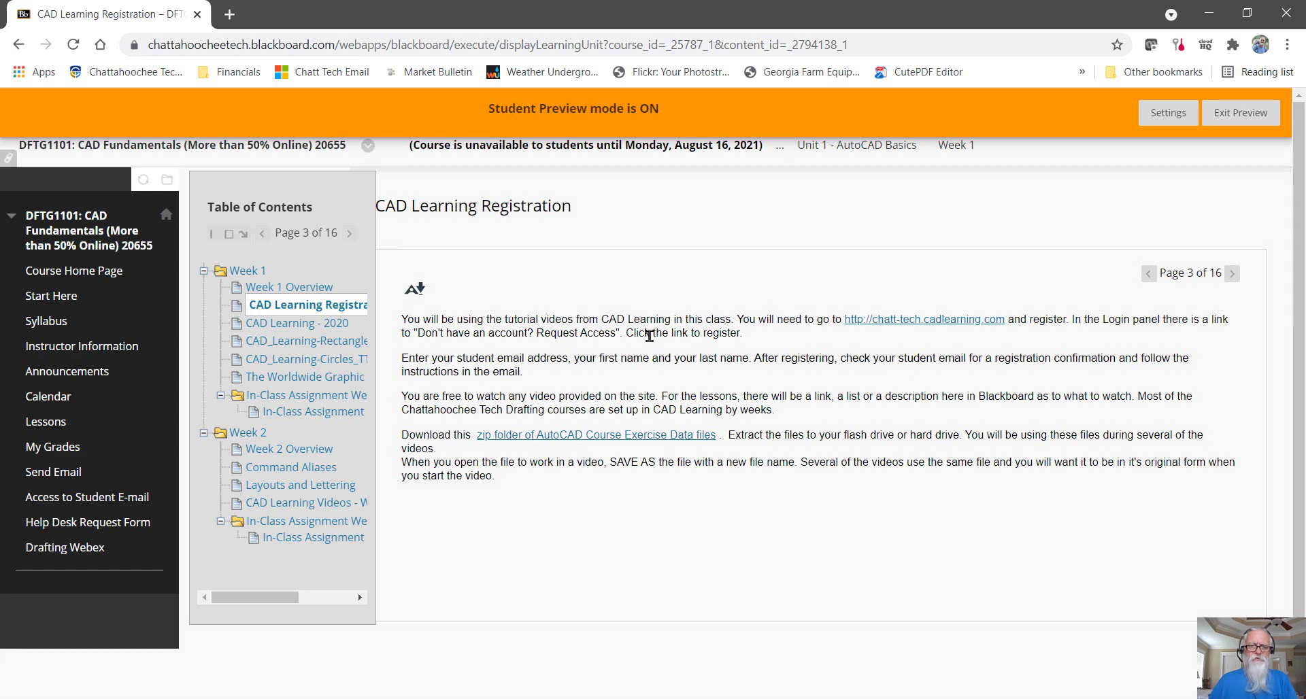
pyautogui.click(314, 325)
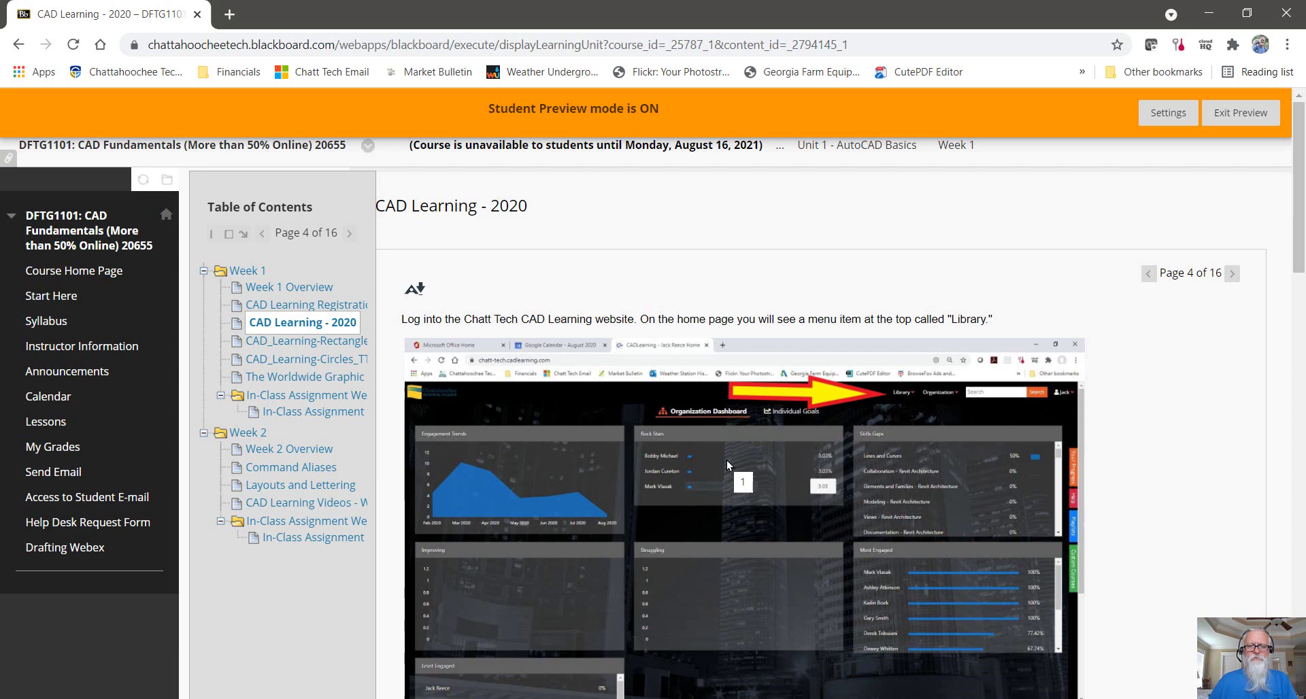
pyautogui.scroll(-1, 727, 465)
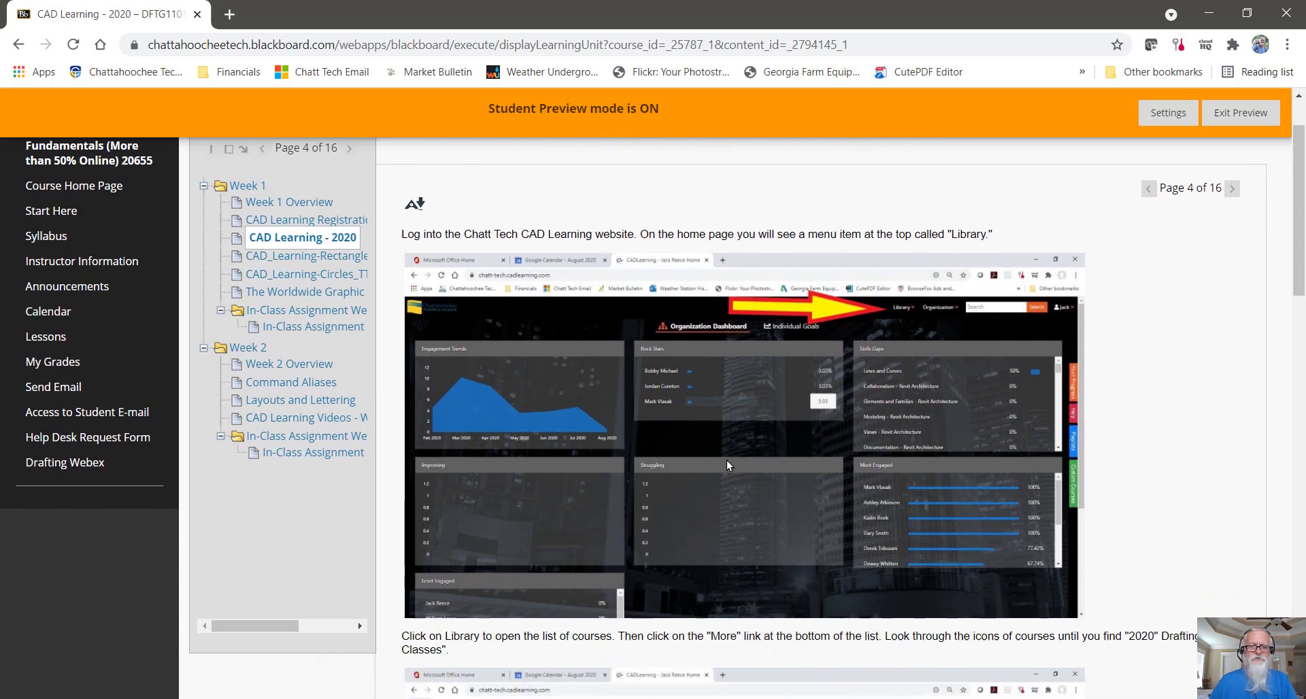
pyautogui.scroll(1, 726, 460)
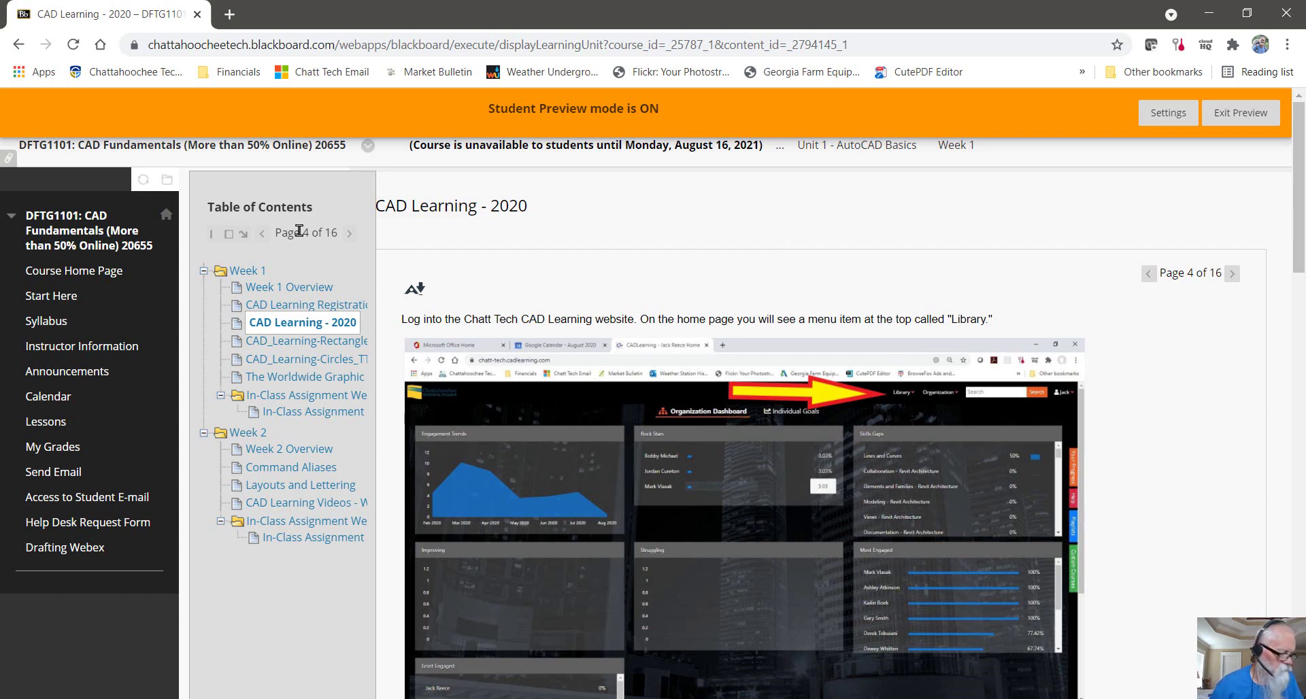
# Launch The Worldwide Graphic Language For Design test to its Begin page, due August 30, 2021.
pyautogui.click(309, 377)
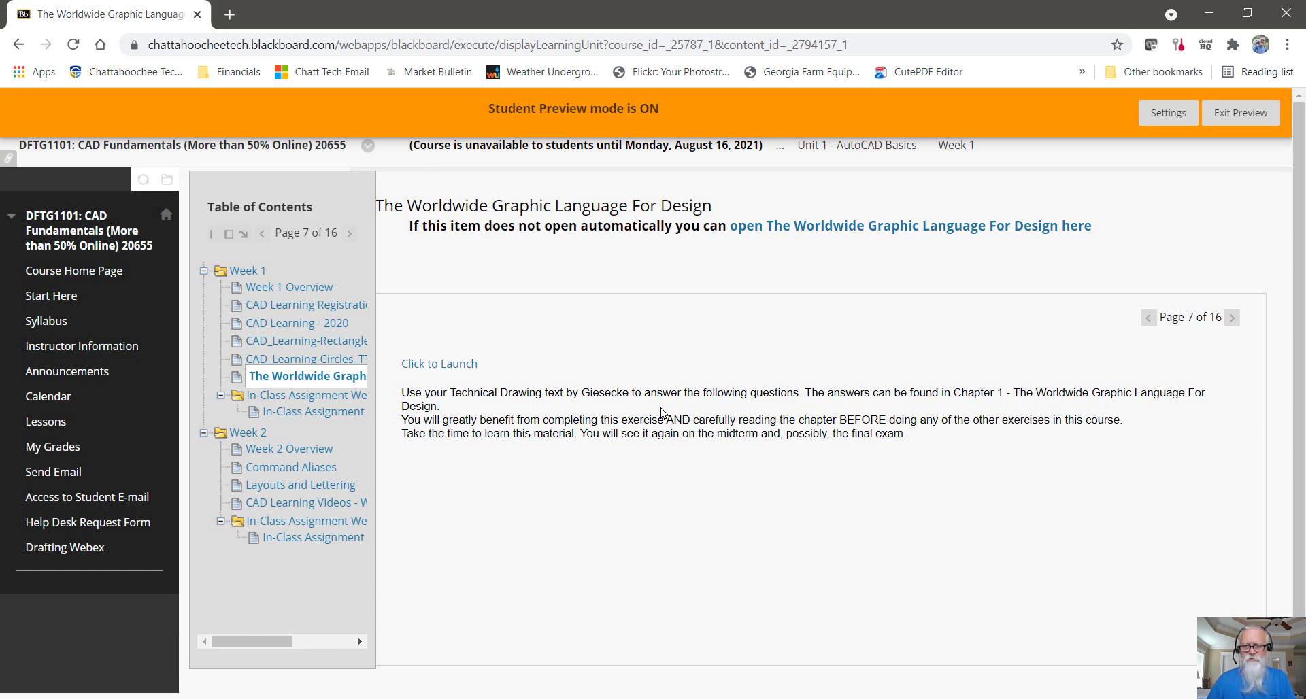
pyautogui.click(448, 371)
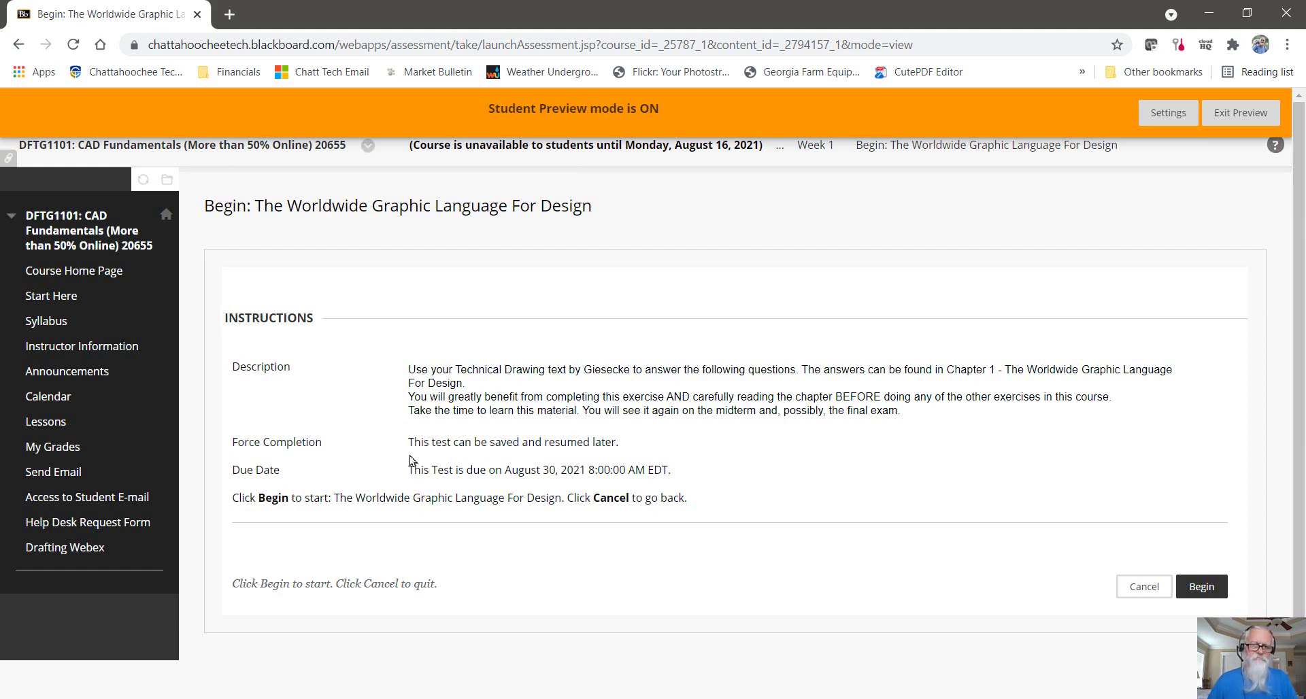
# Begin the test and scroll through Questions 1–10, each worth 6.66 points.
pyautogui.click(1201, 587)
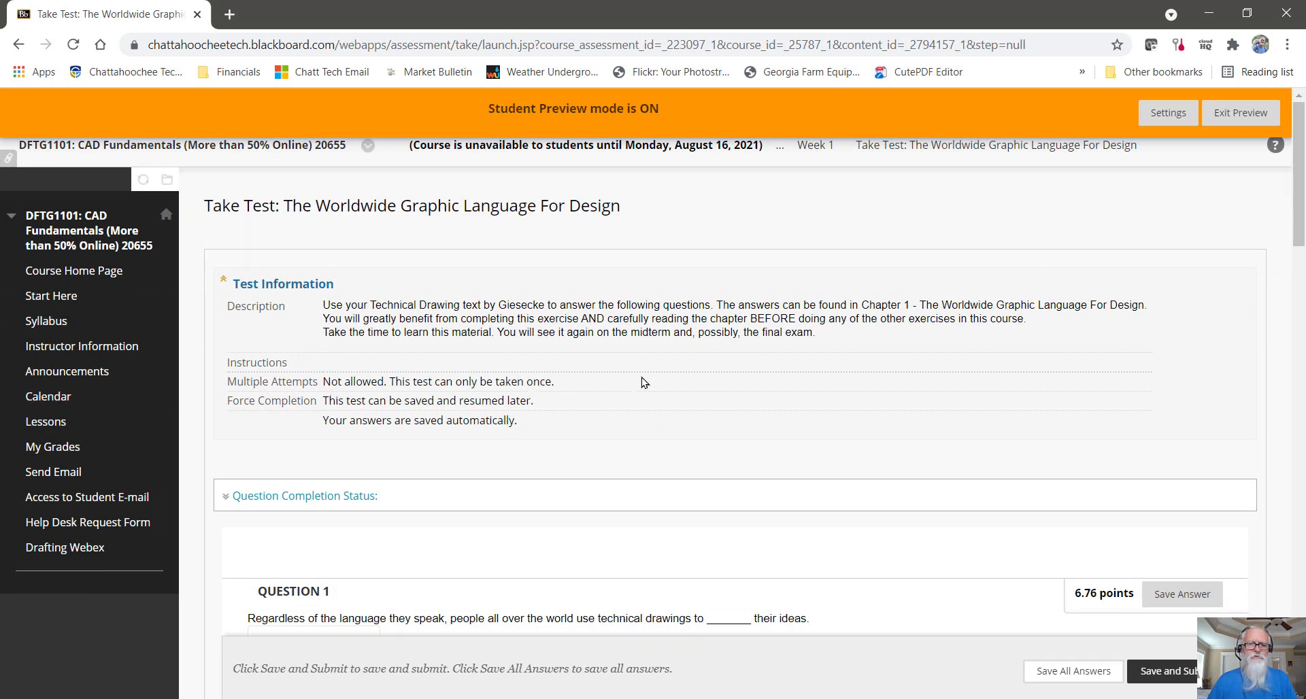
pyautogui.scroll(-1, 641, 382)
pyautogui.scroll(-2, 640, 382)
pyautogui.scroll(-1, 694, 418)
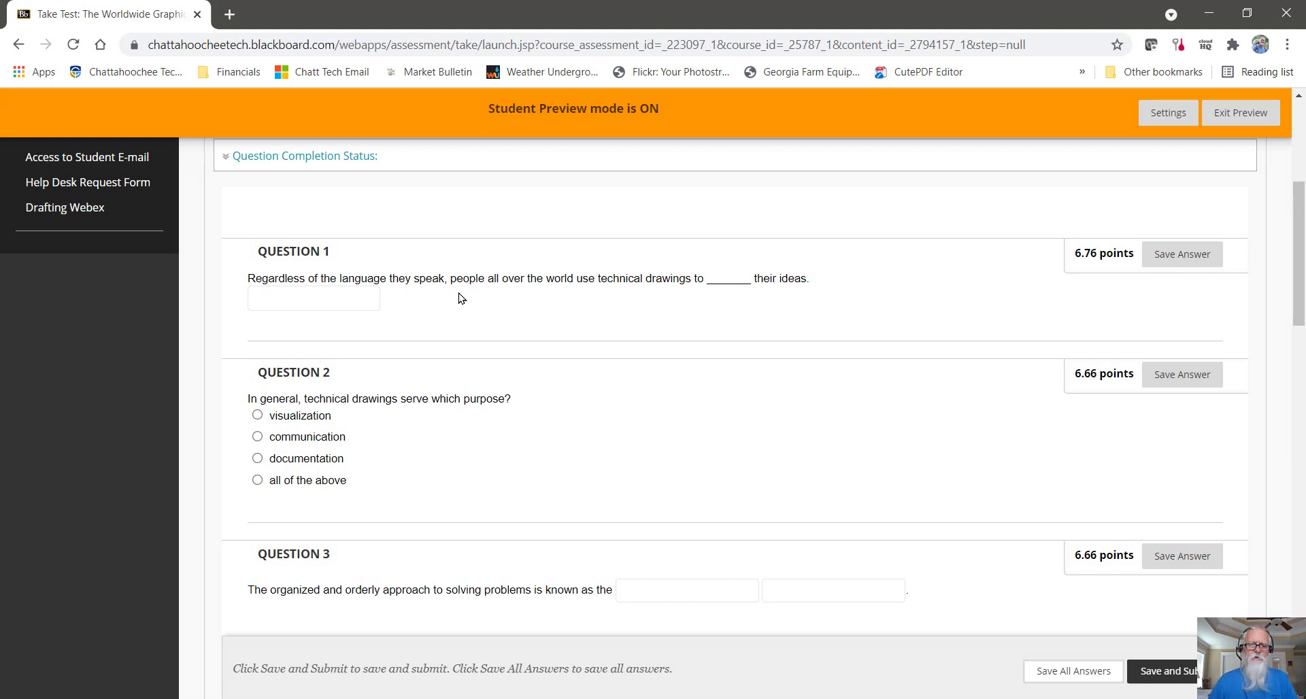
pyautogui.scroll(-2, 459, 299)
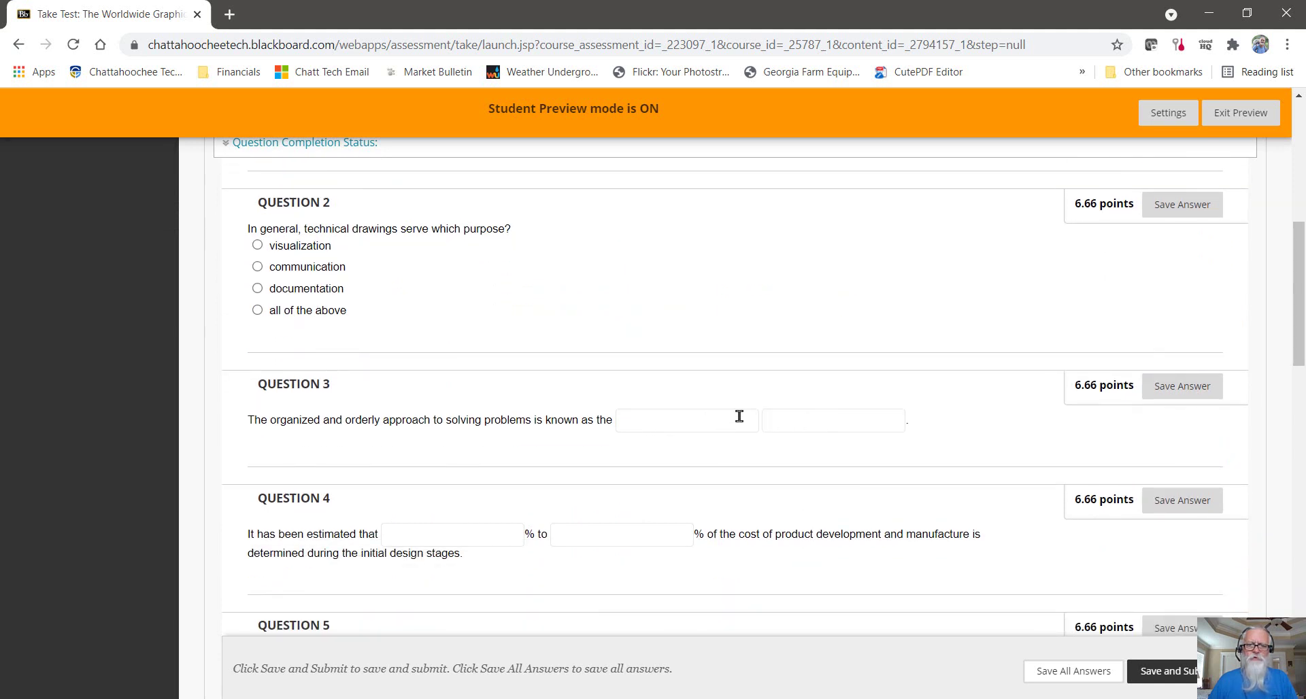
pyautogui.scroll(-1, 789, 367)
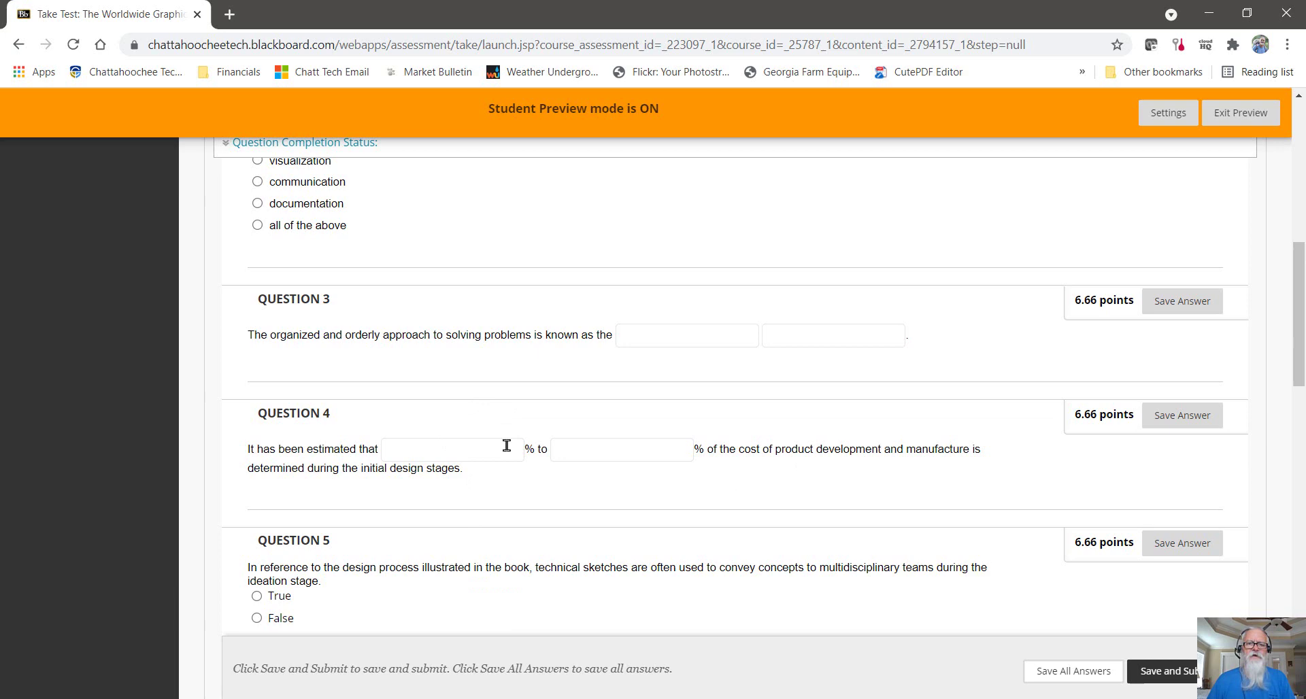
pyautogui.scroll(-3, 506, 445)
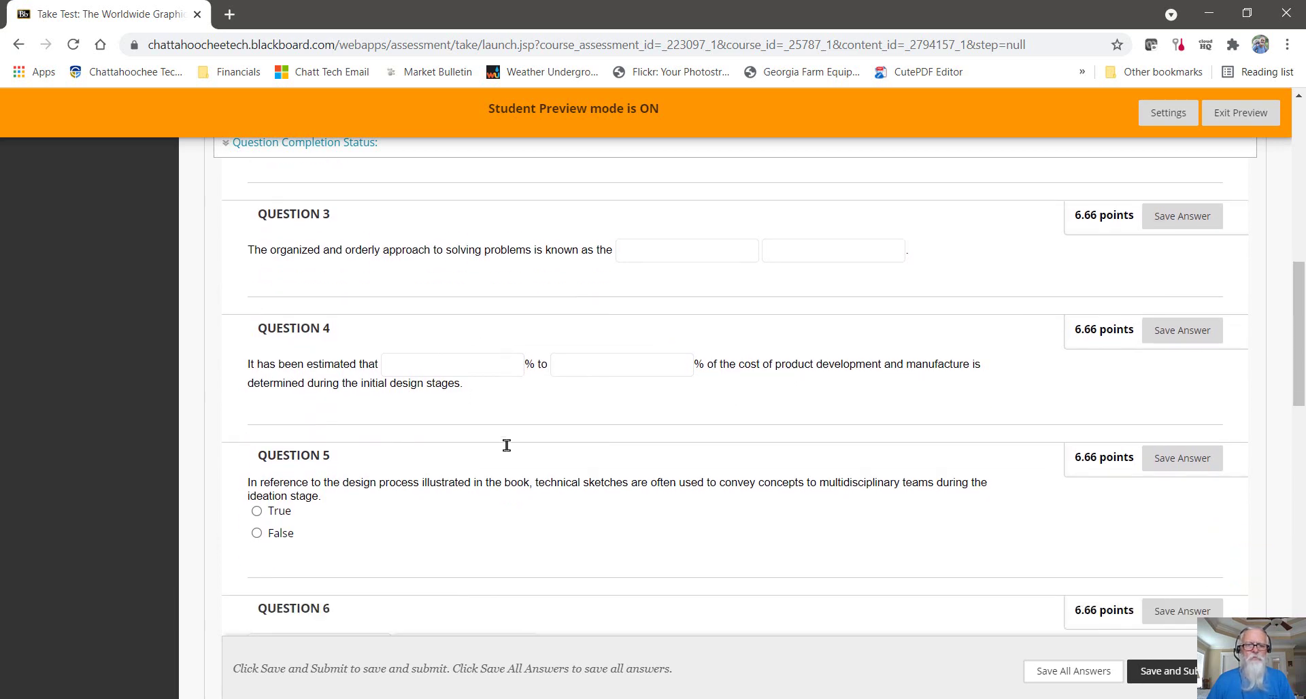
pyautogui.scroll(-4, 427, 474)
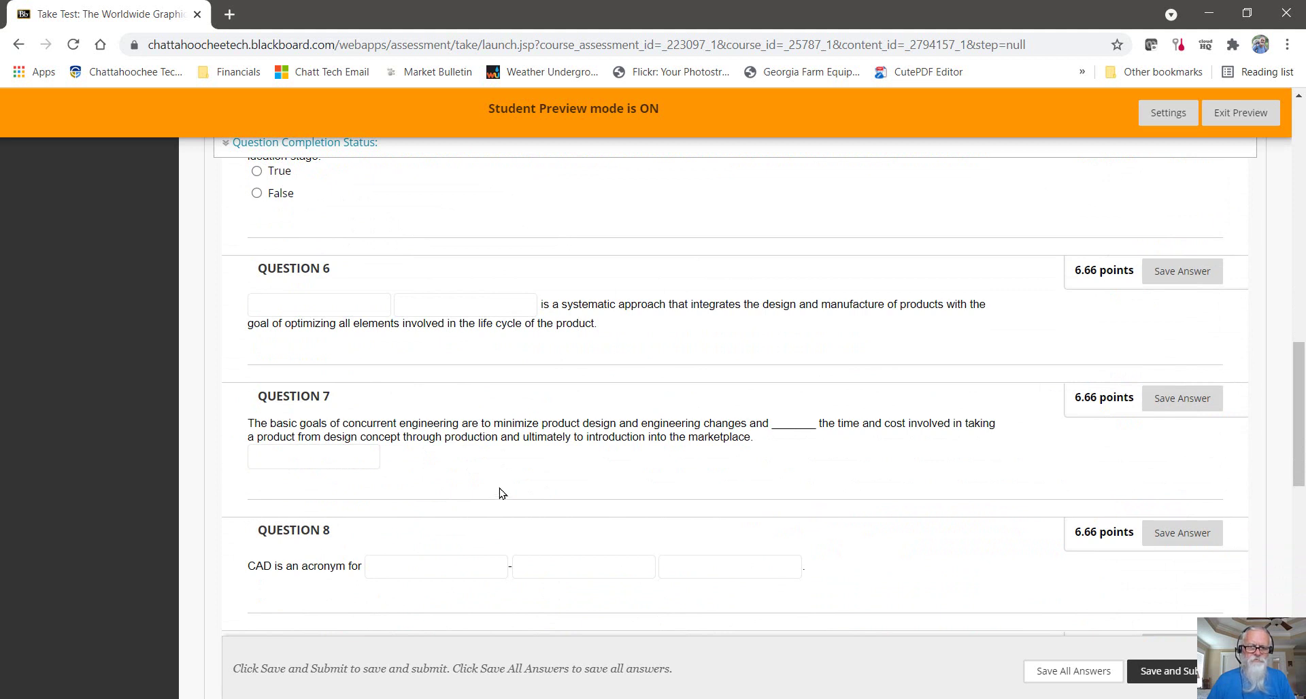
pyautogui.scroll(-3, 503, 491)
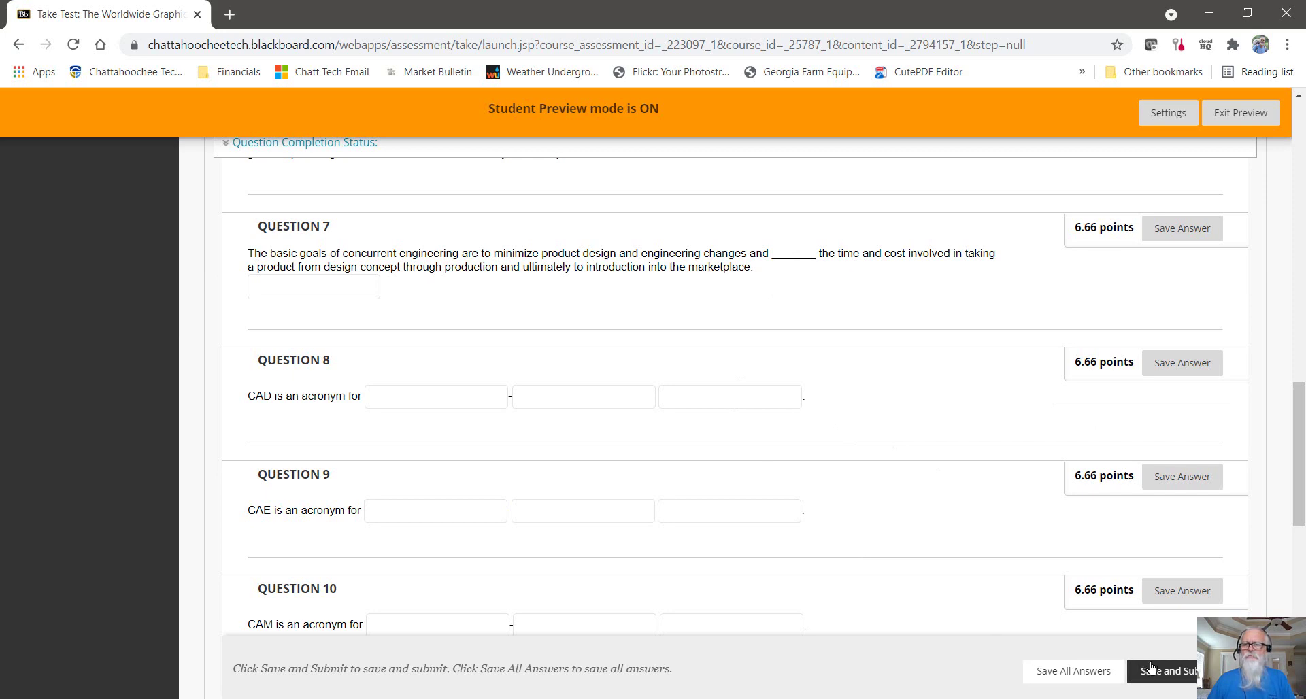
pyautogui.scroll(9, 796, 373)
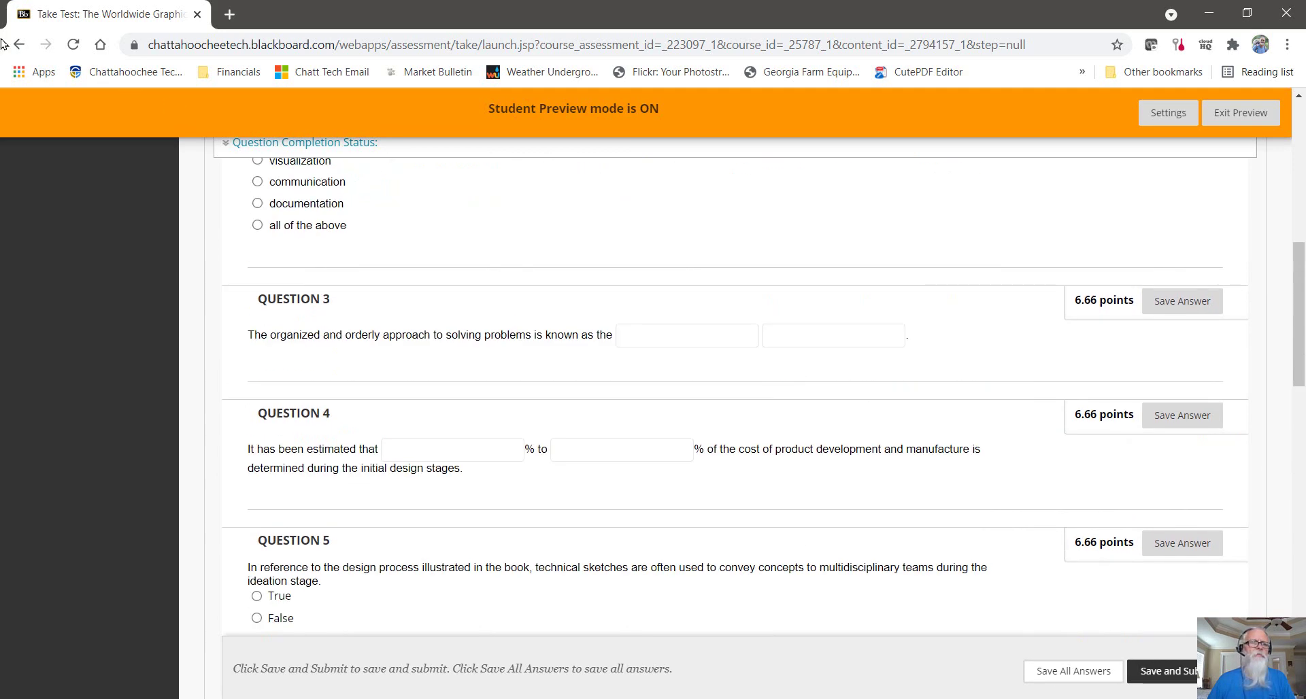
pyautogui.click(18, 44)
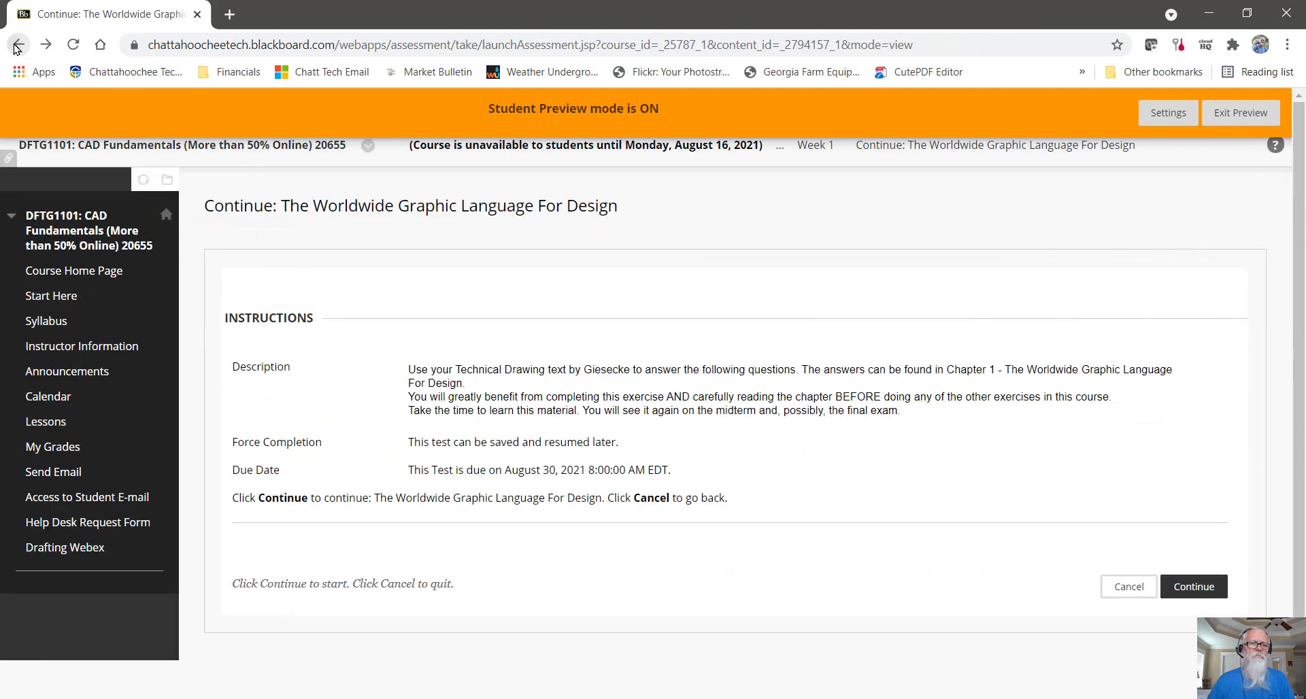
pyautogui.click(19, 45)
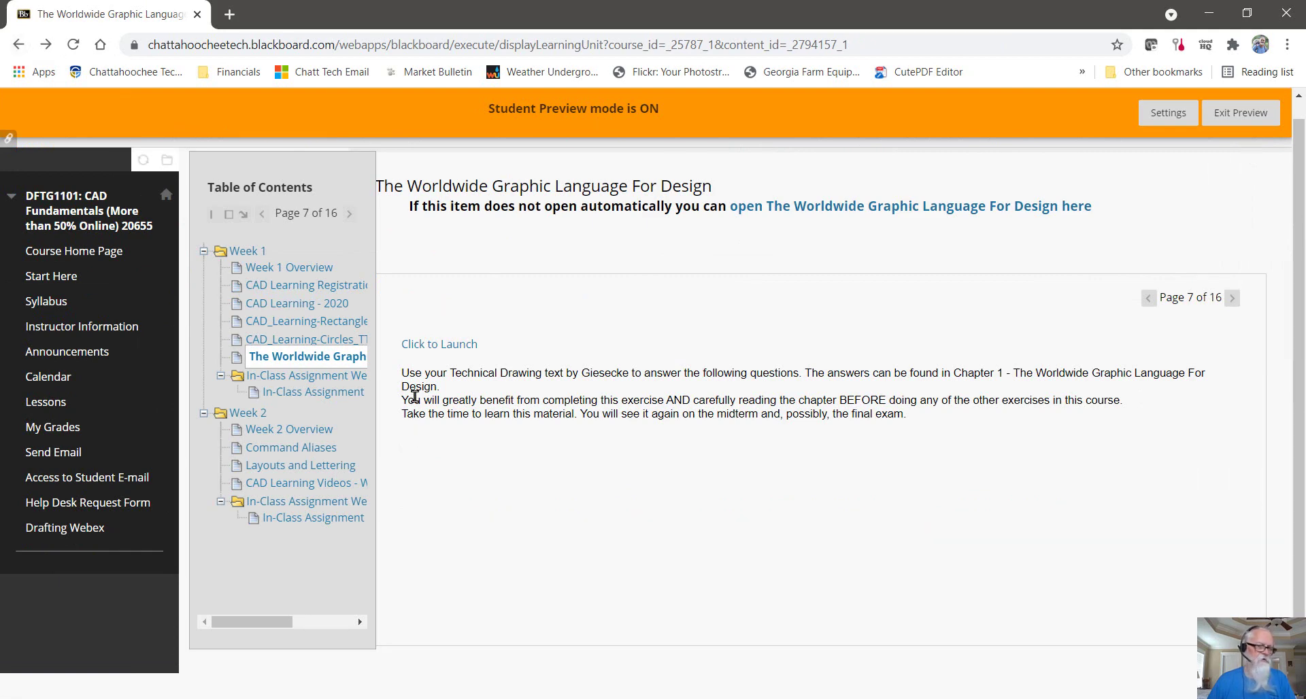
pyautogui.click(297, 340)
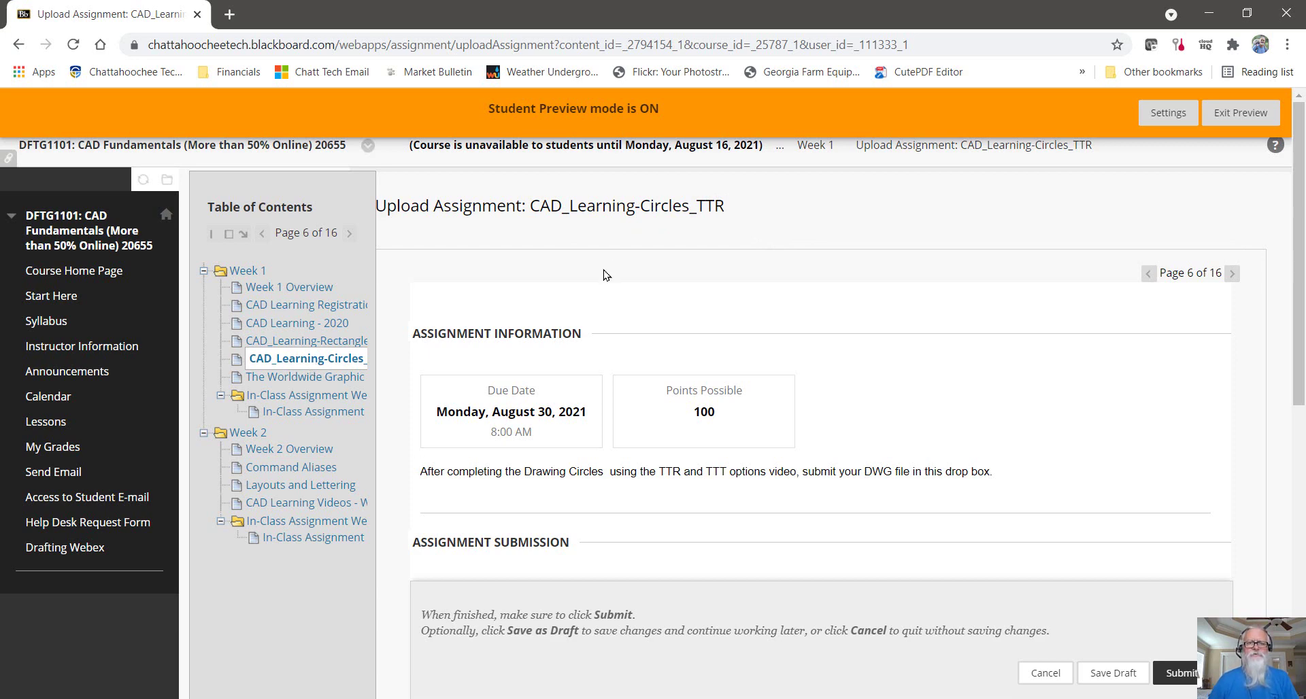
pyautogui.scroll(-3, 604, 275)
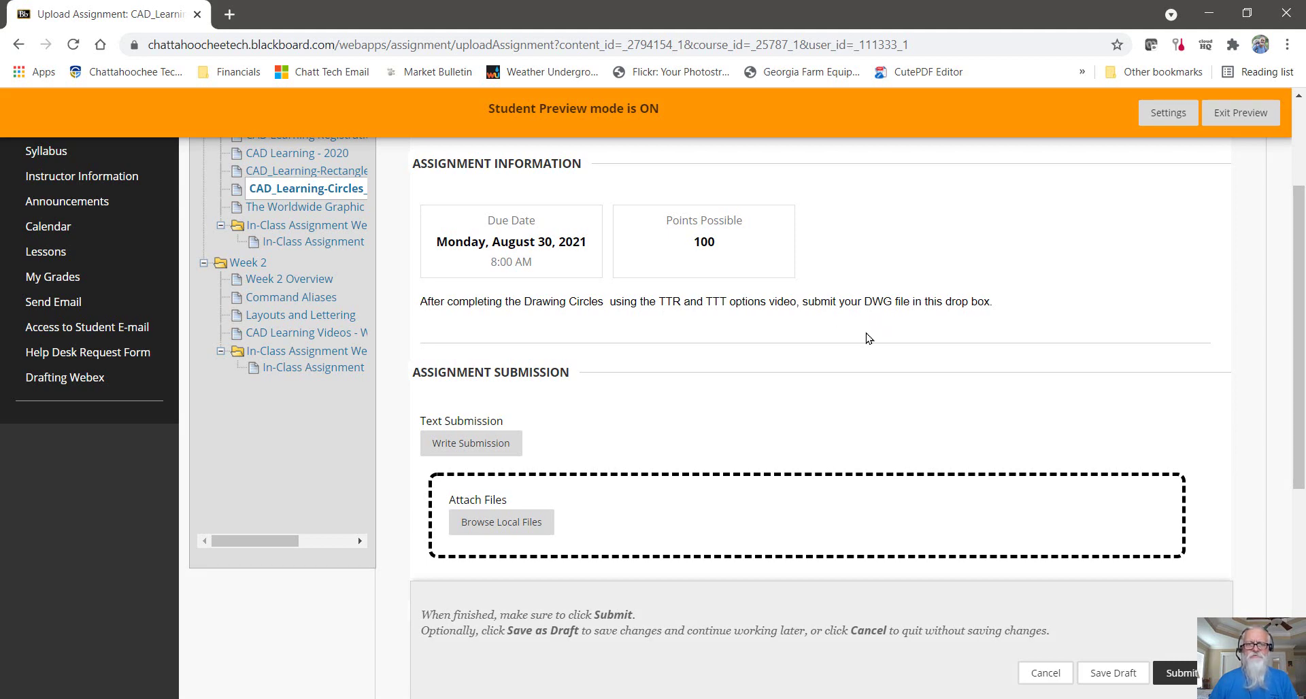
pyautogui.scroll(-1, 612, 422)
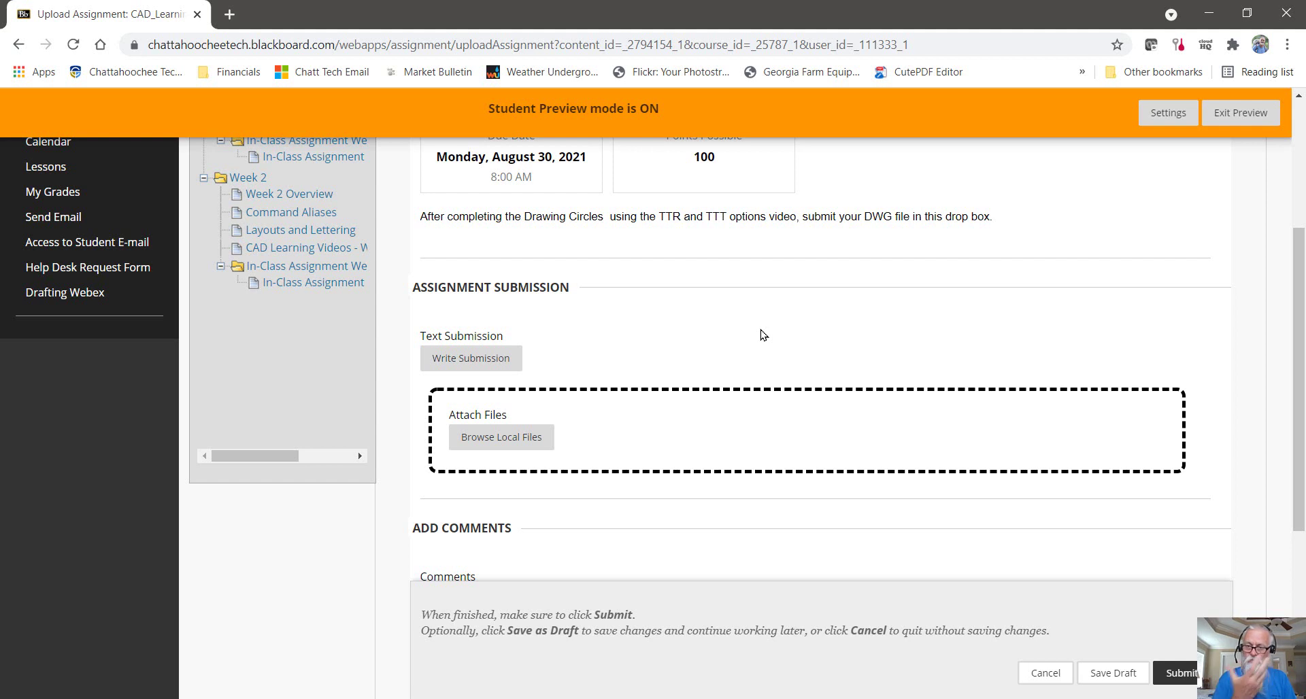
pyautogui.scroll(-3, 763, 334)
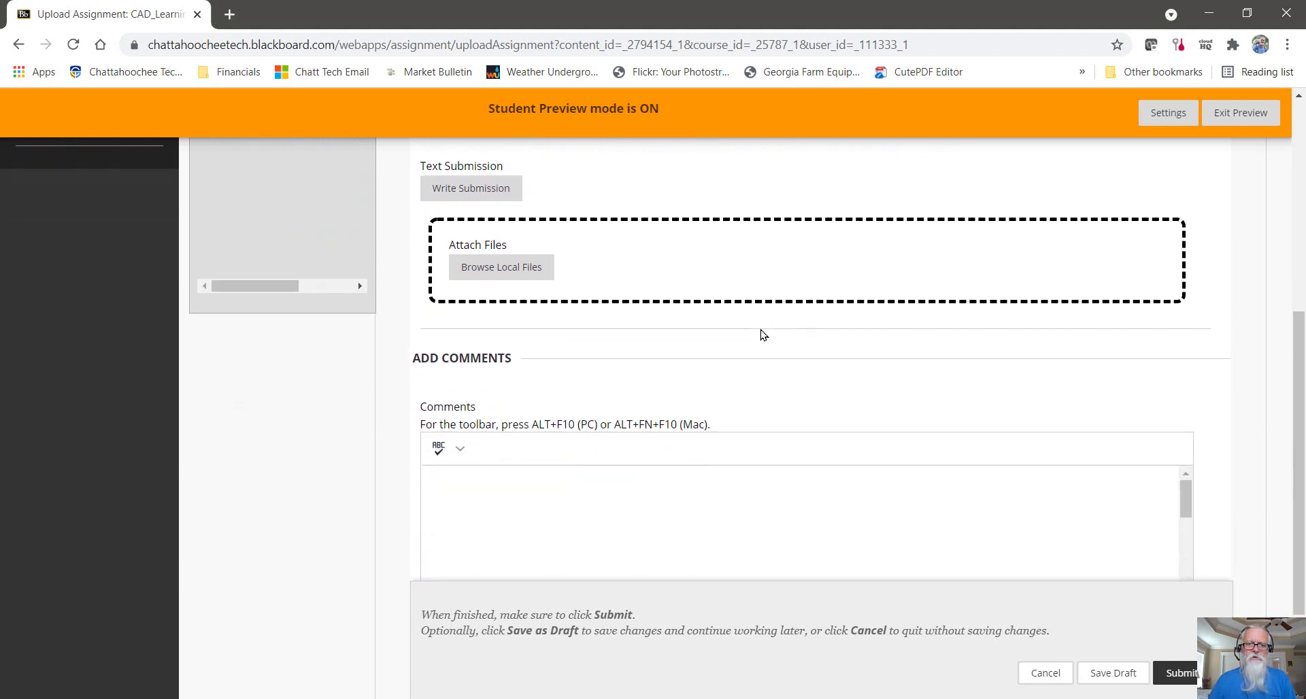
pyautogui.scroll(-2, 760, 335)
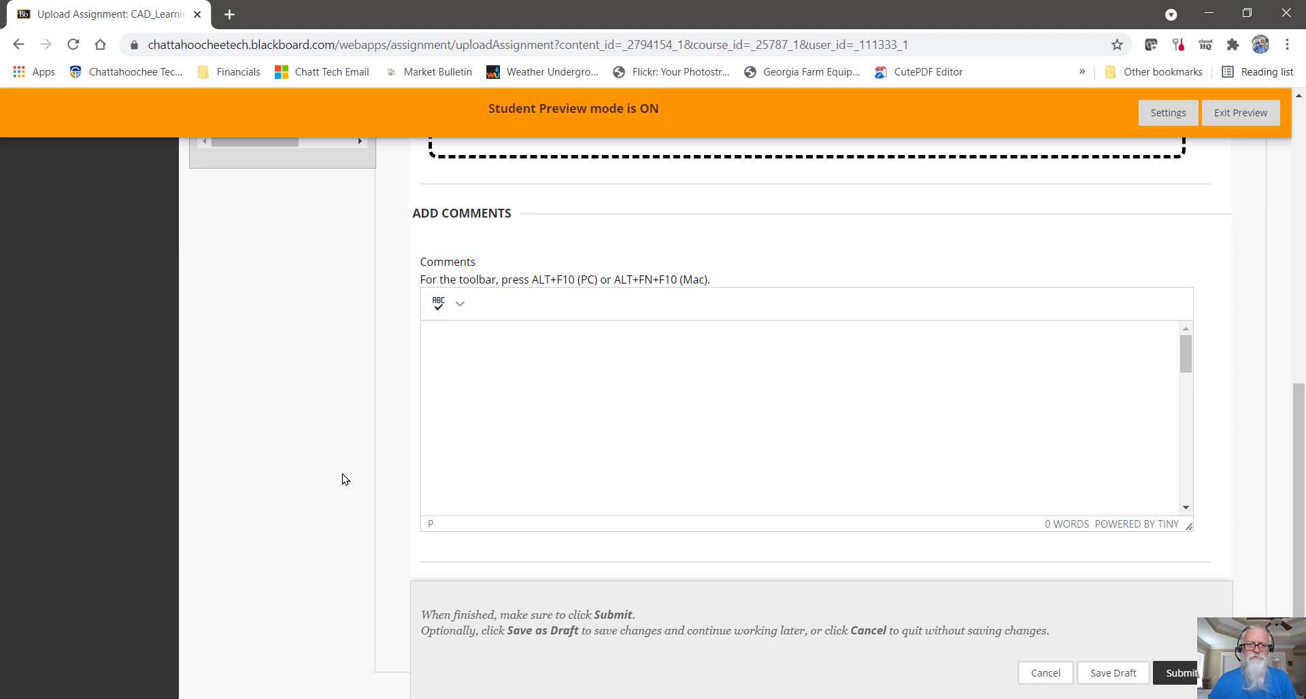
pyautogui.scroll(4, 343, 479)
pyautogui.scroll(1, 344, 480)
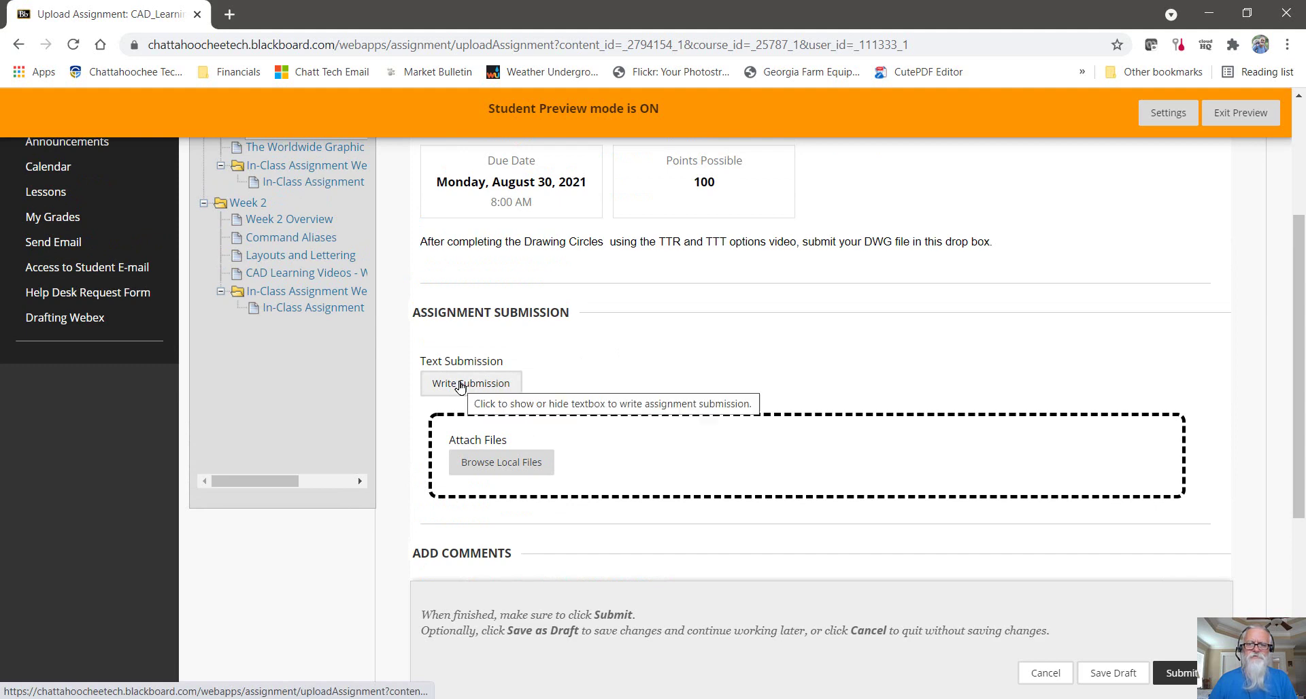
pyautogui.scroll(-2, 1163, 578)
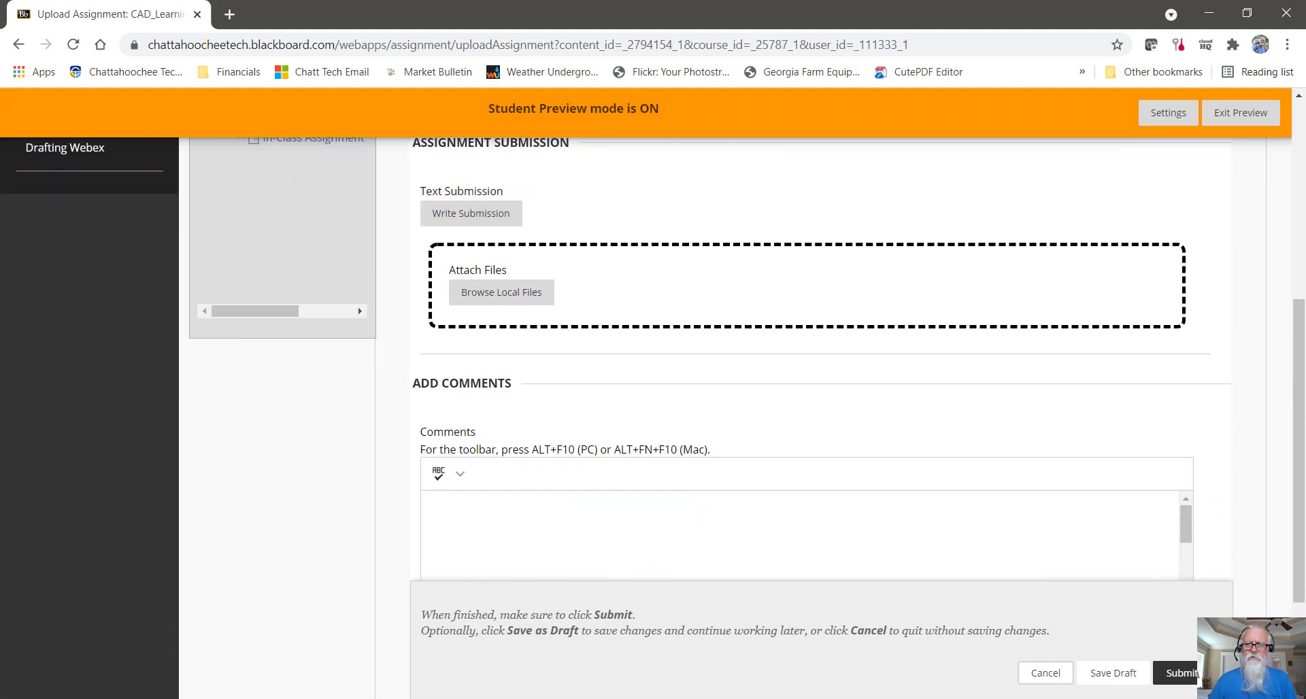
# Cancel the upload and open the In-Class Assignment Week 1 folder page (page 8 of 16).
pyautogui.click(1045, 670)
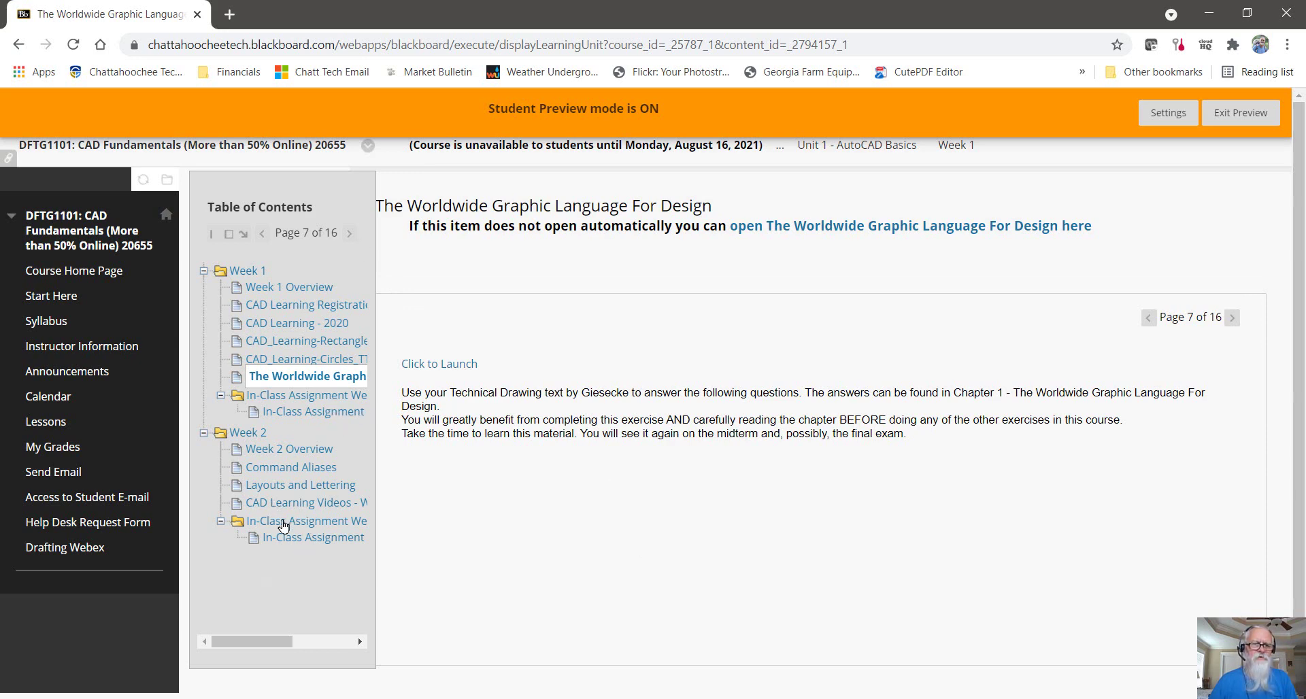
pyautogui.click(296, 397)
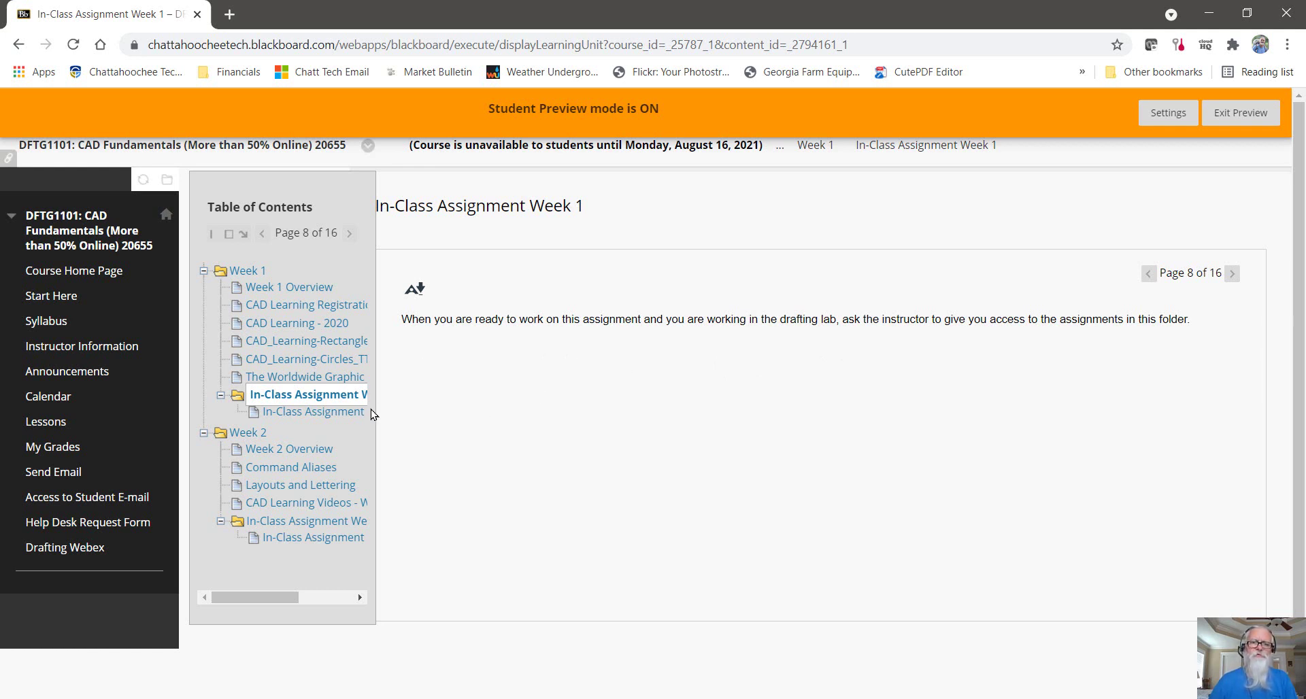
# Review In-Class Assignment Week 1's scale worksheet instructions and Fractional Ruler and Architects Scale videos.
pyautogui.click(306, 417)
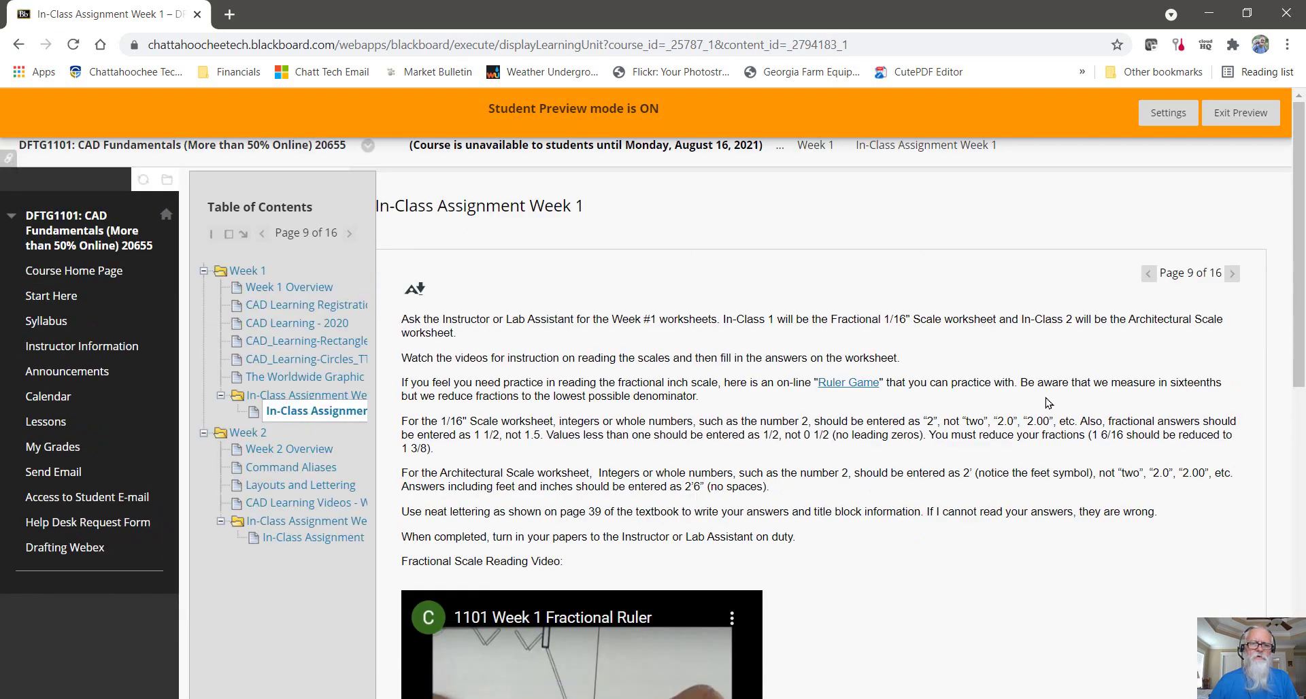
pyautogui.scroll(-1, 1047, 402)
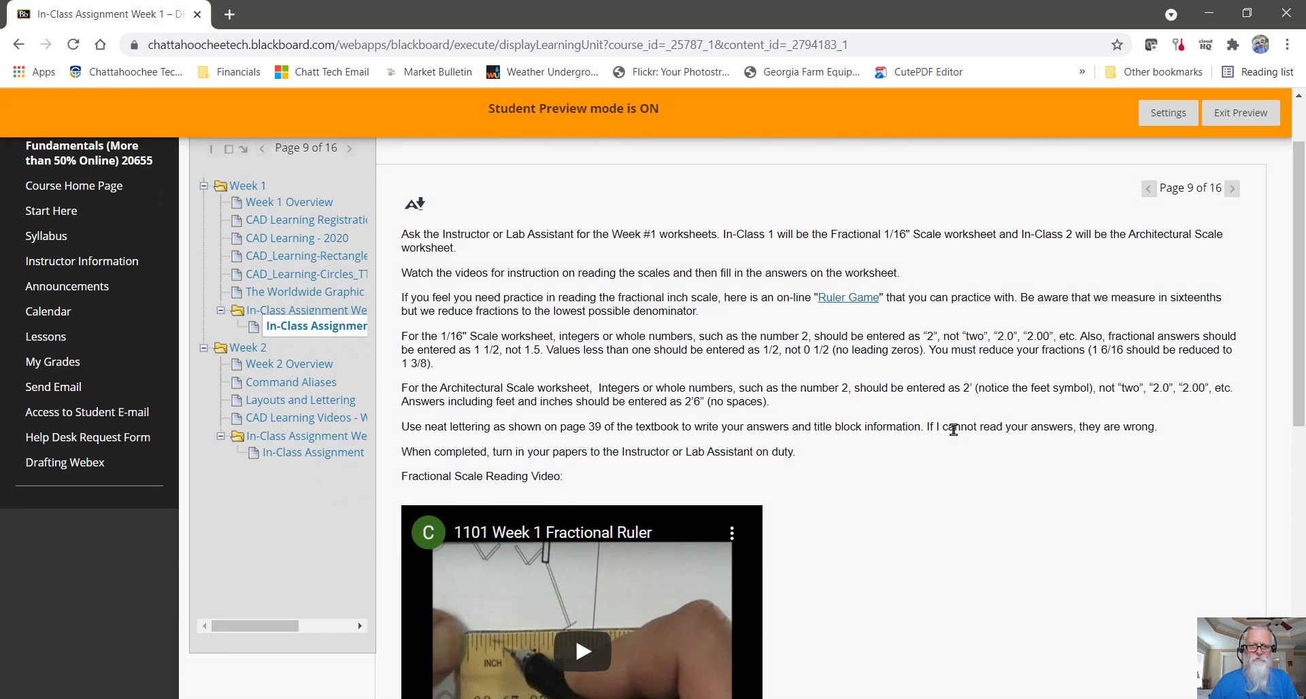
pyautogui.scroll(-7, 952, 430)
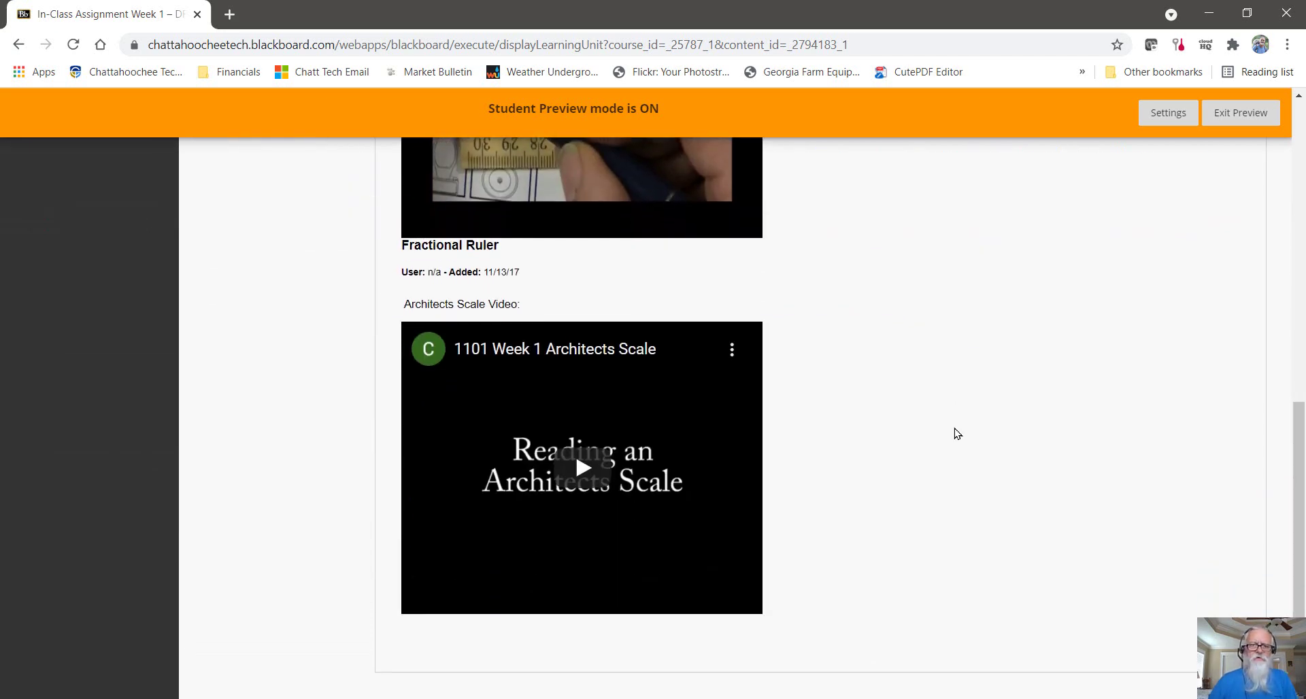
pyautogui.scroll(8, 956, 434)
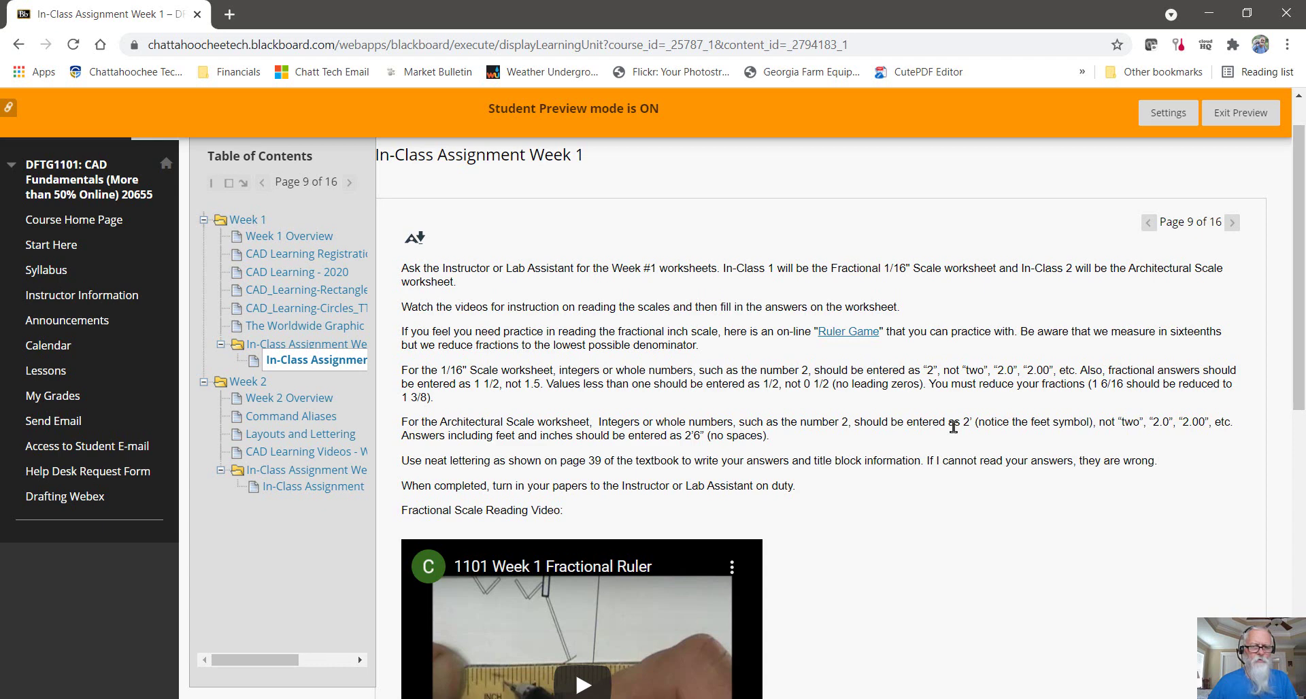
pyautogui.scroll(-3, 955, 433)
pyautogui.scroll(-3, 955, 433)
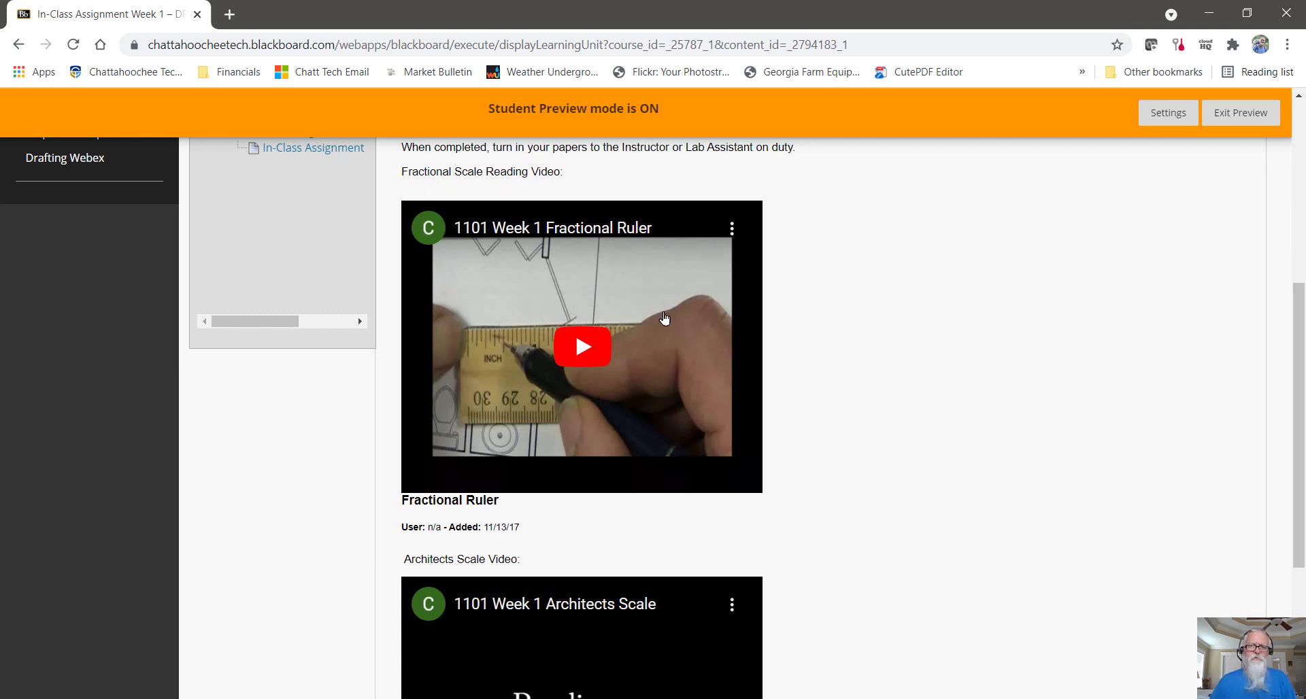
pyautogui.click(732, 229)
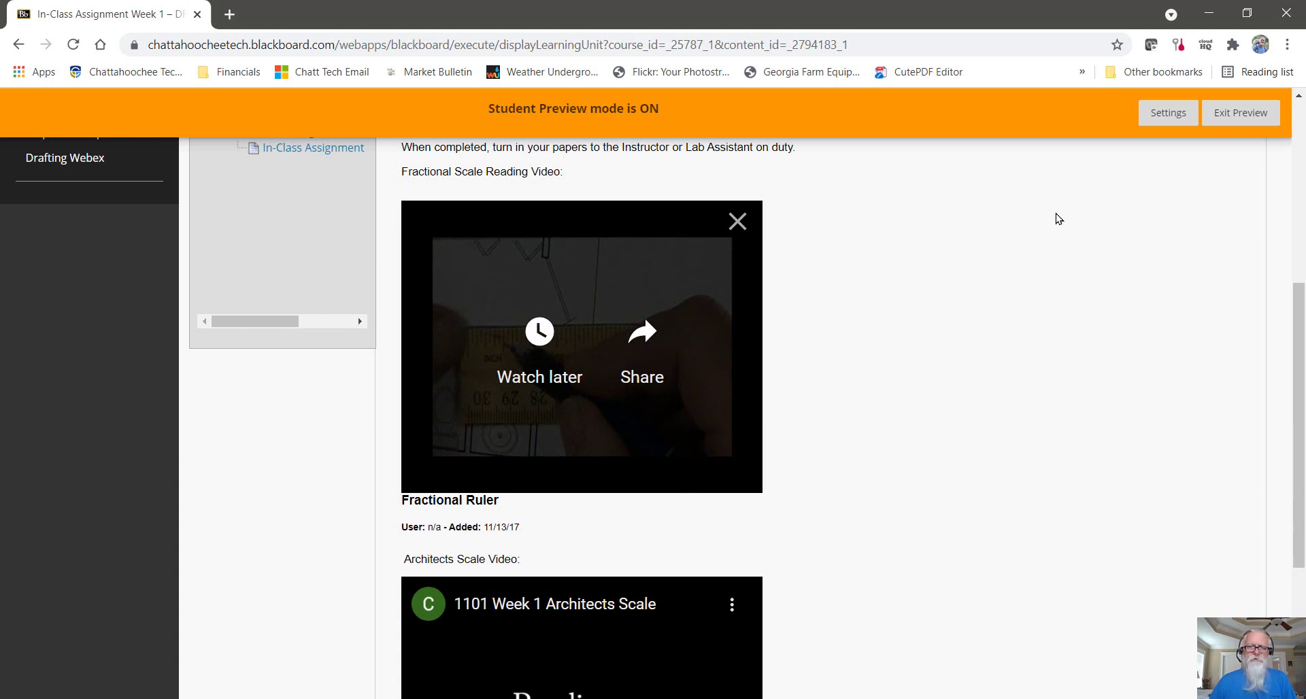
pyautogui.click(732, 223)
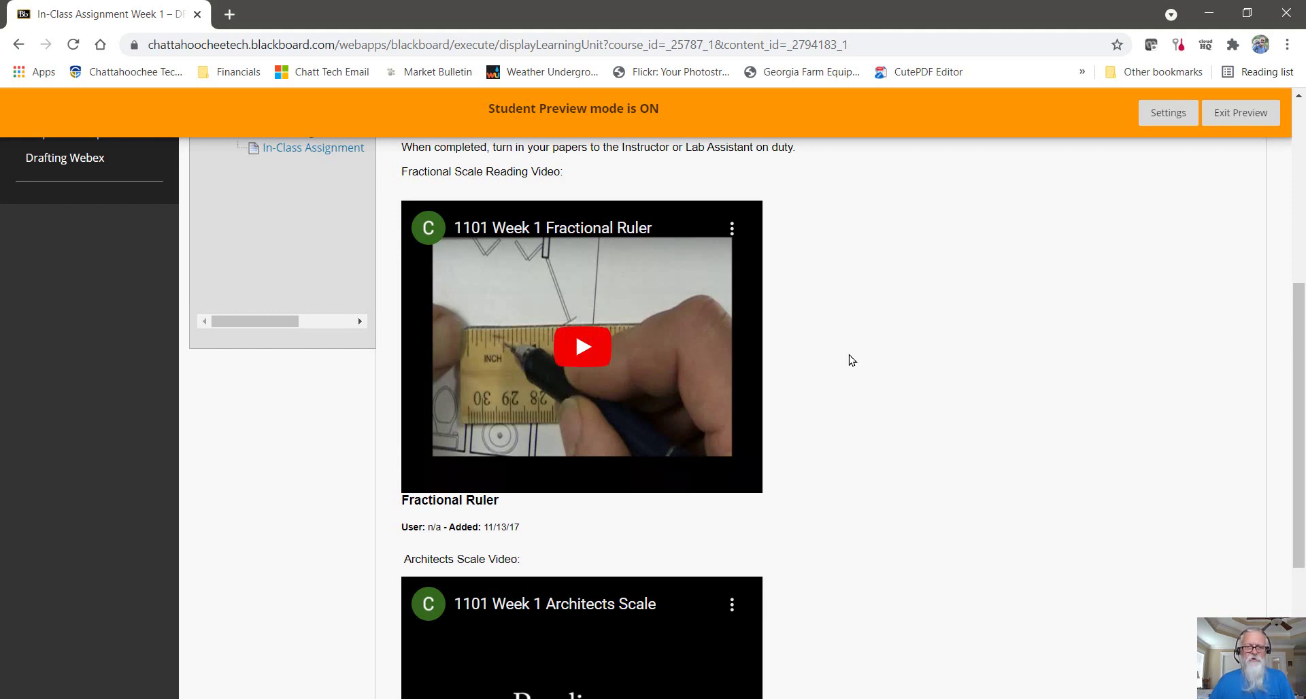
pyautogui.scroll(4, 866, 365)
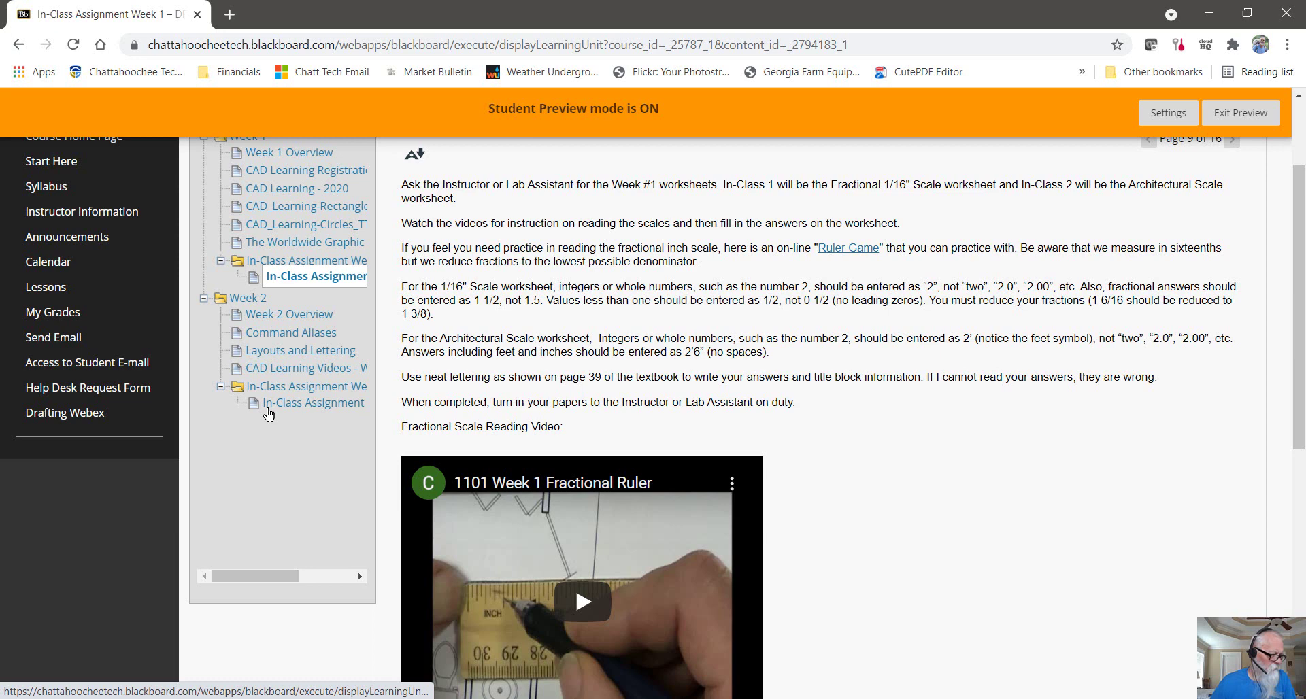
pyautogui.scroll(2, 269, 415)
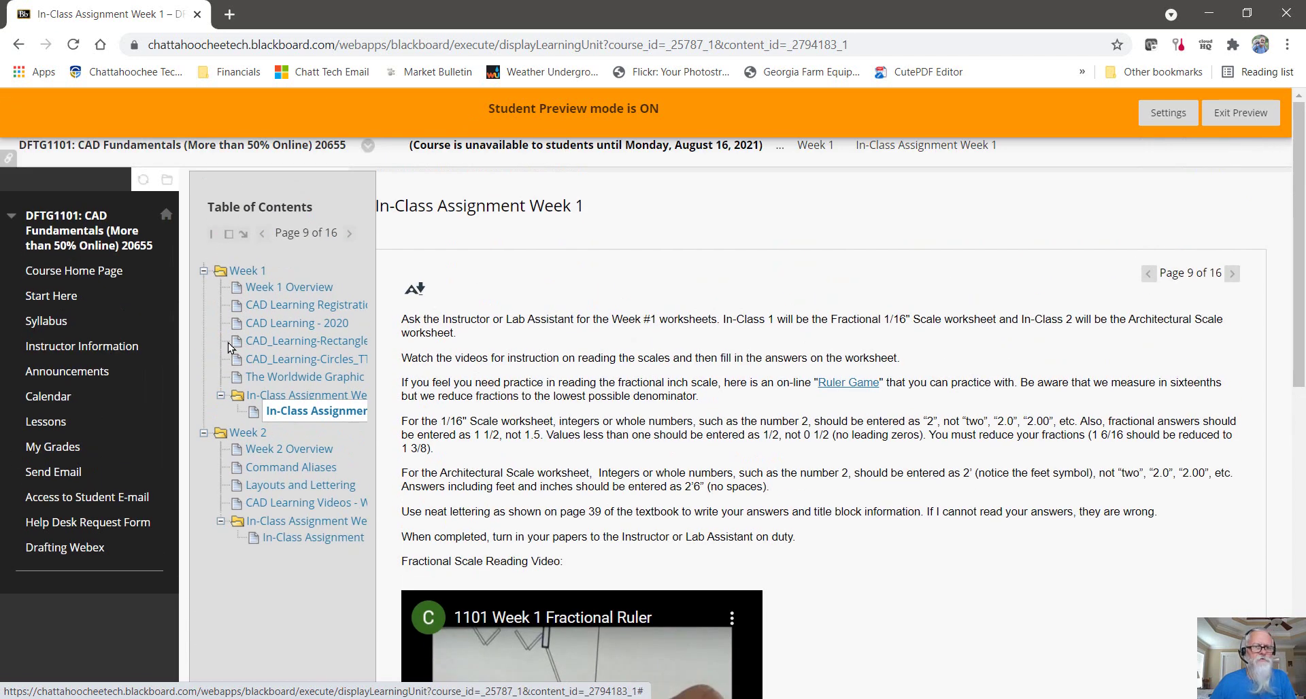
pyautogui.click(53, 450)
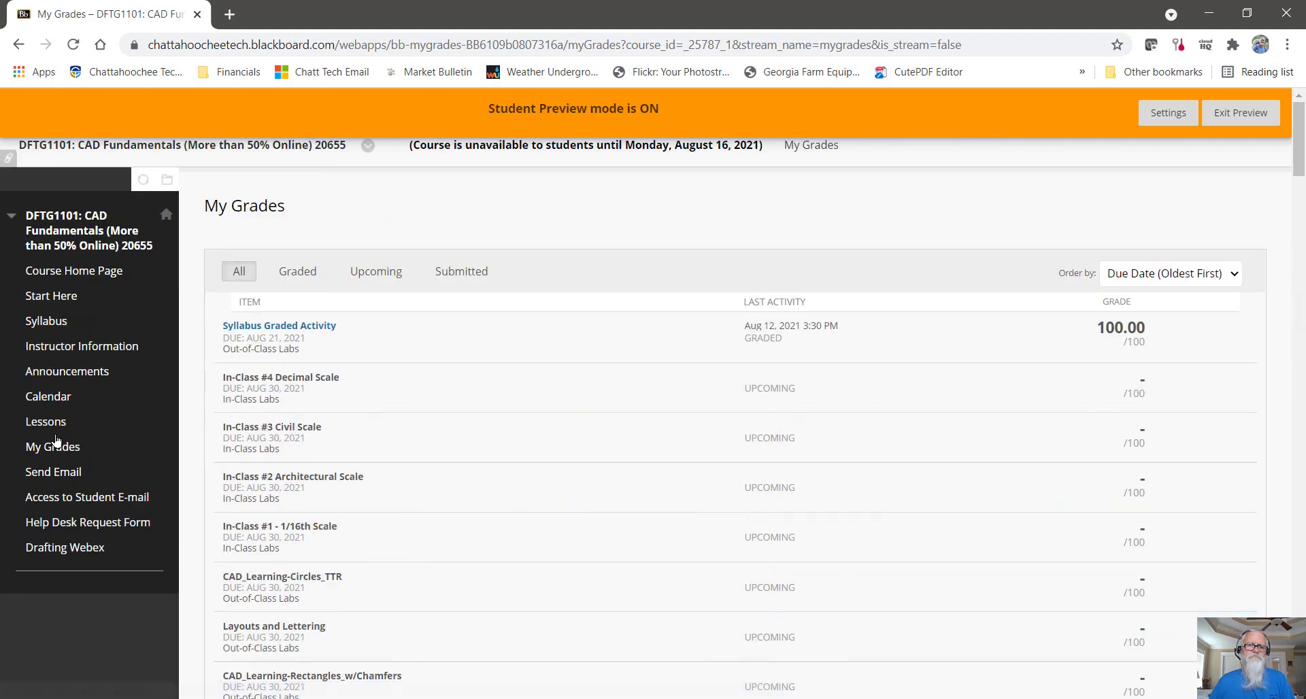
pyautogui.scroll(-1, 58, 439)
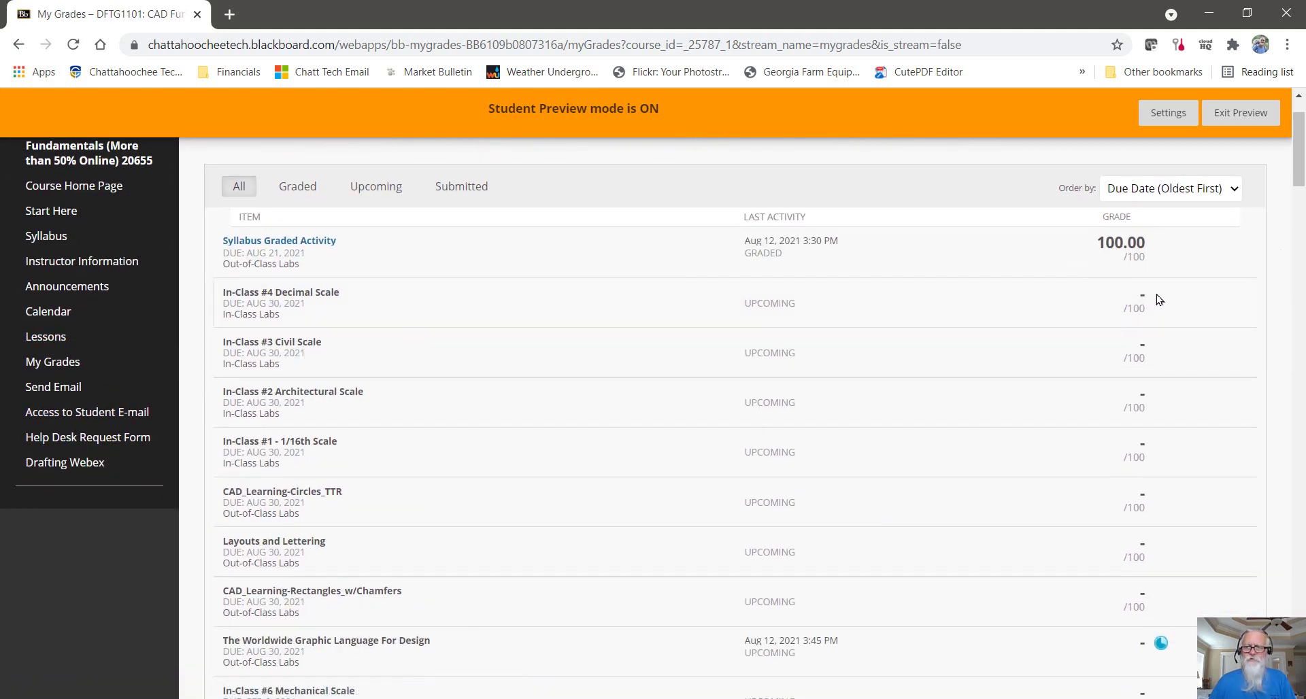
pyautogui.scroll(-2, 1047, 643)
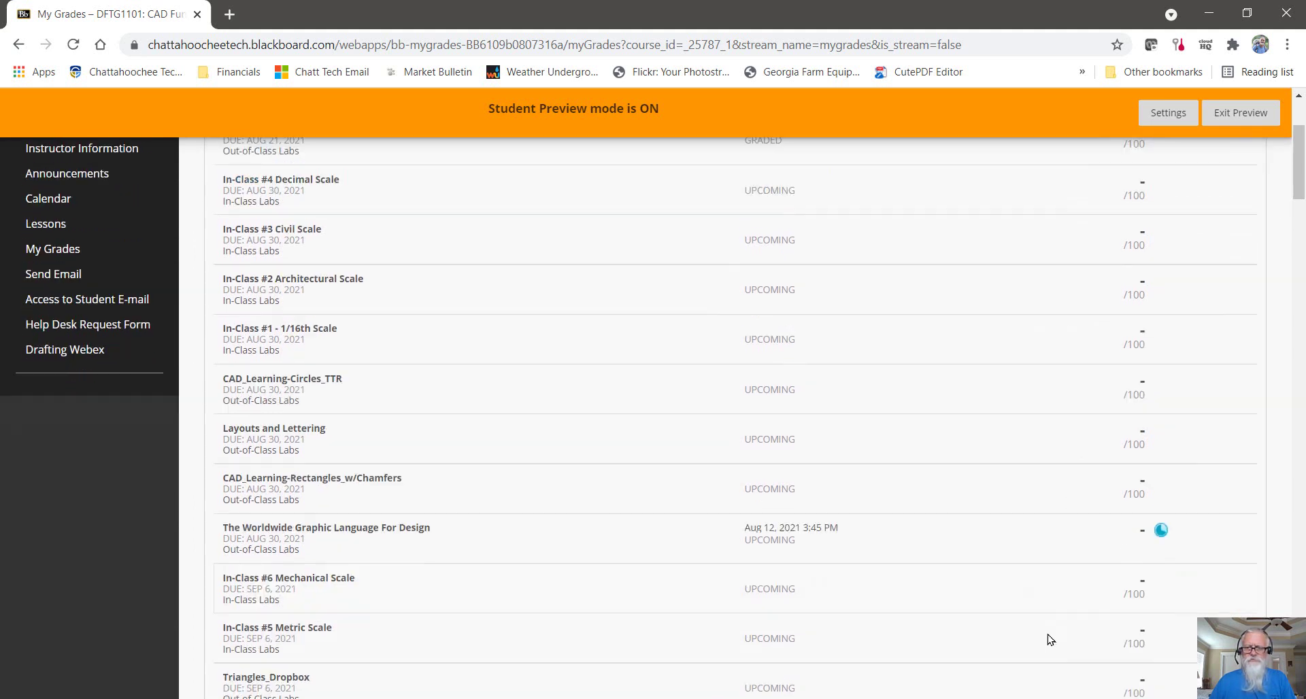
pyautogui.moveTo(1163, 476)
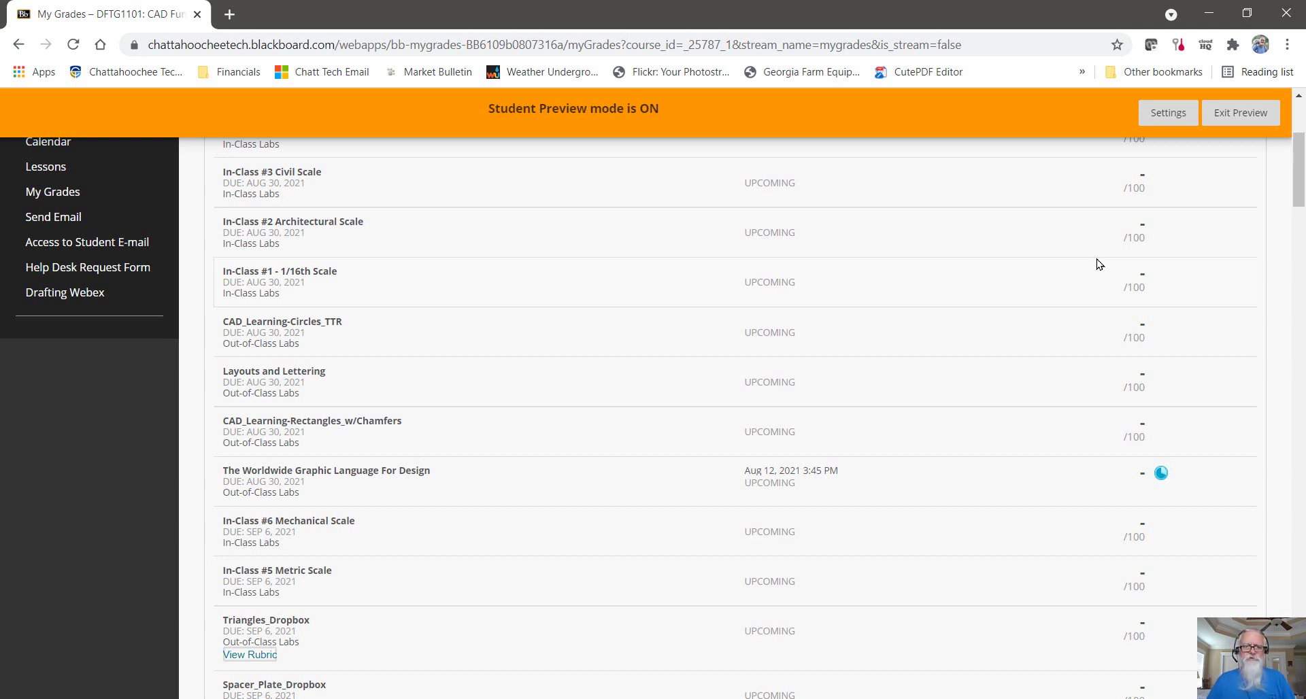
pyautogui.scroll(-4, 1020, 307)
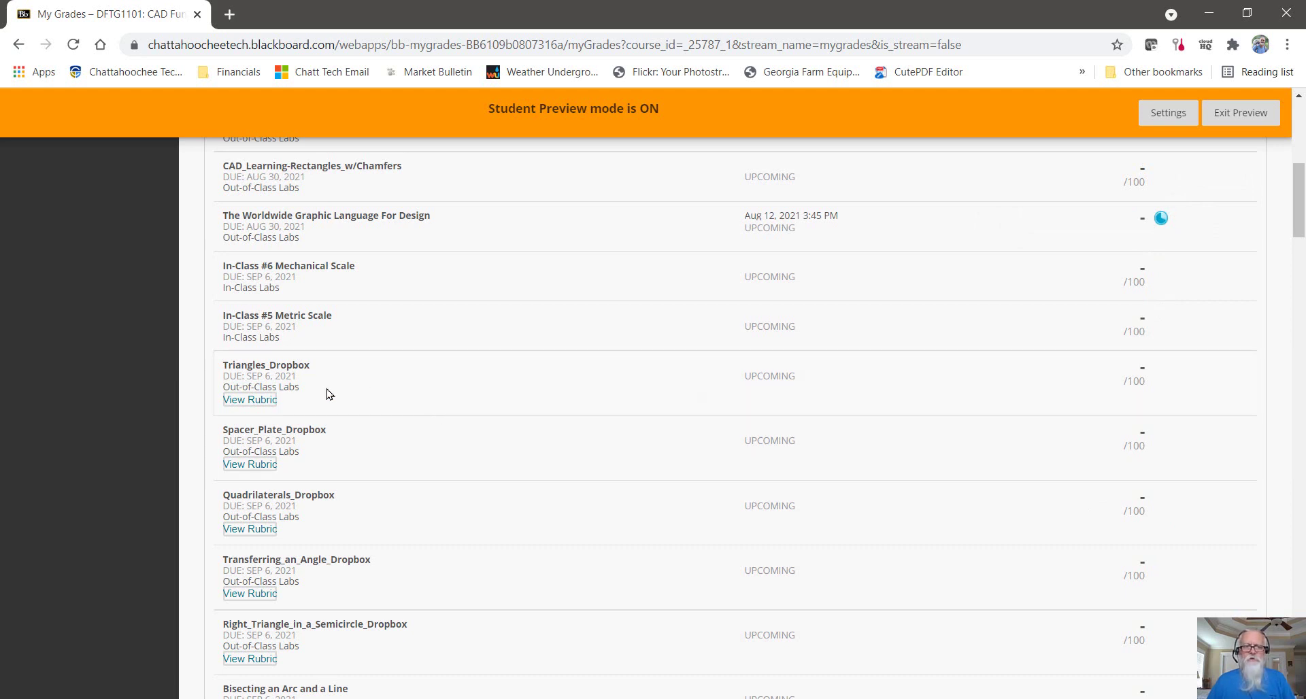
pyautogui.click(249, 400)
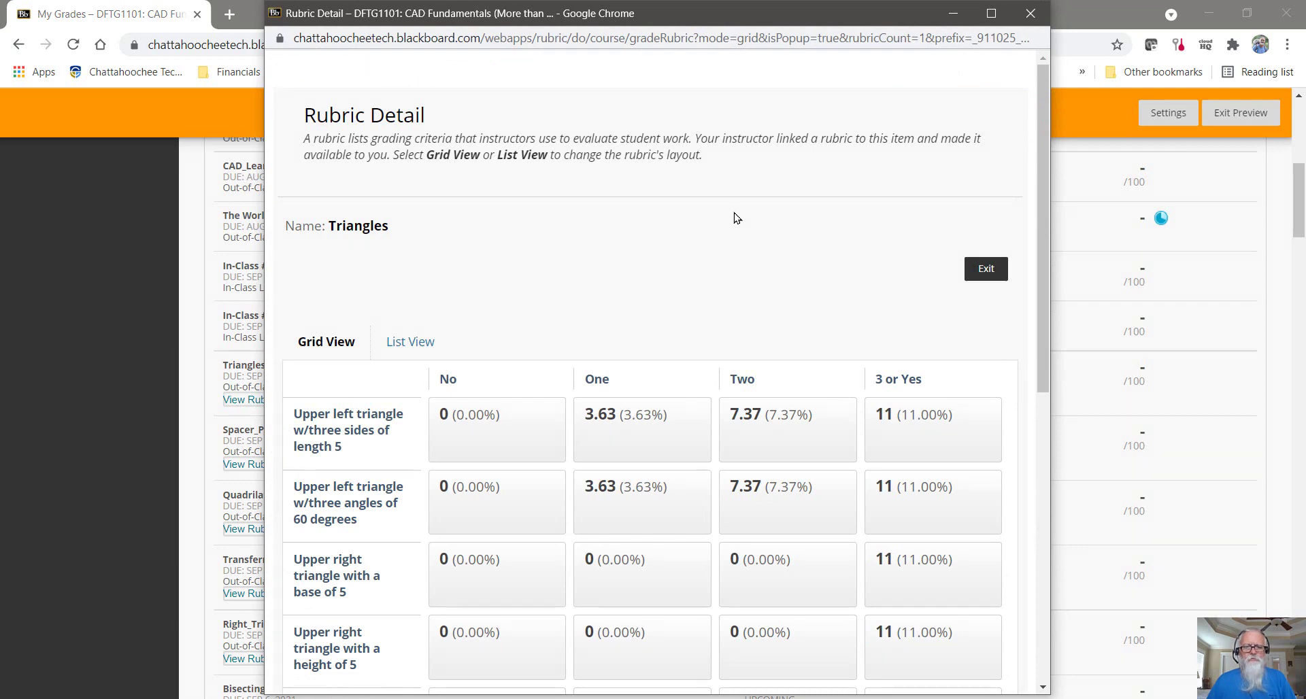
pyautogui.click(1031, 14)
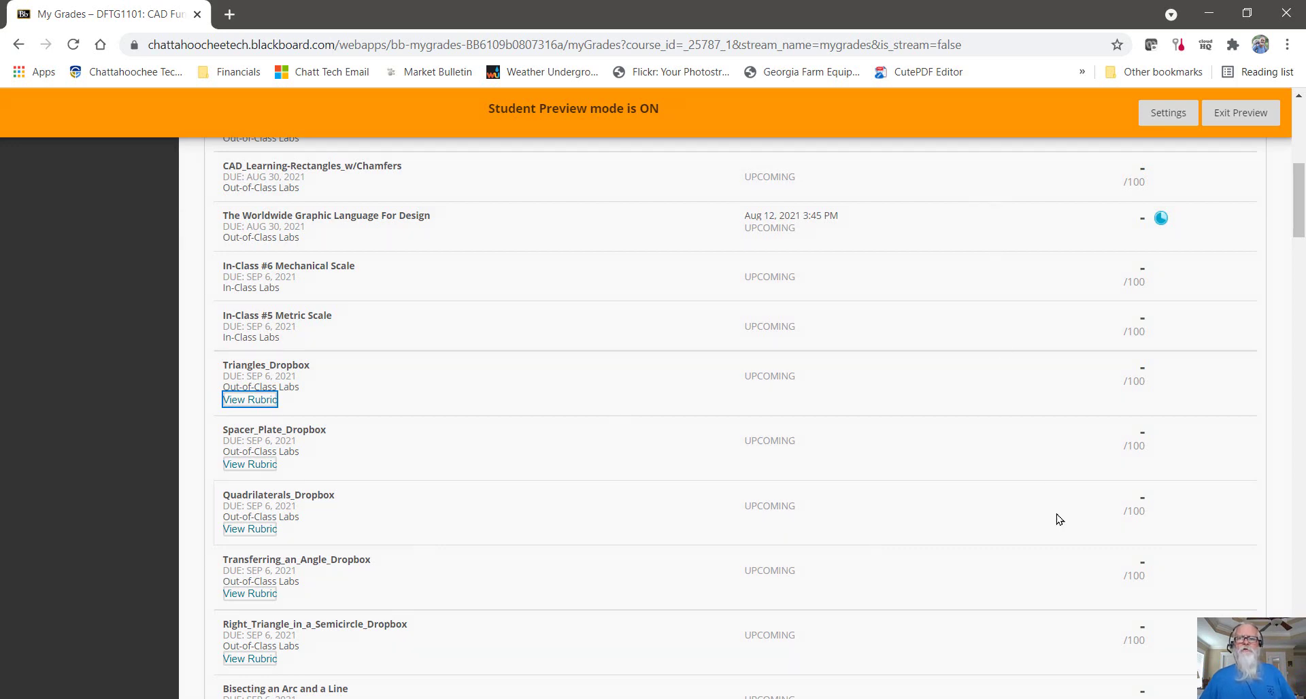
# Scroll the My Grades page alongside the 7.4a folder of DWG and Inventor drawing files.
pyautogui.scroll(3, 1055, 519)
pyautogui.scroll(5, 1050, 519)
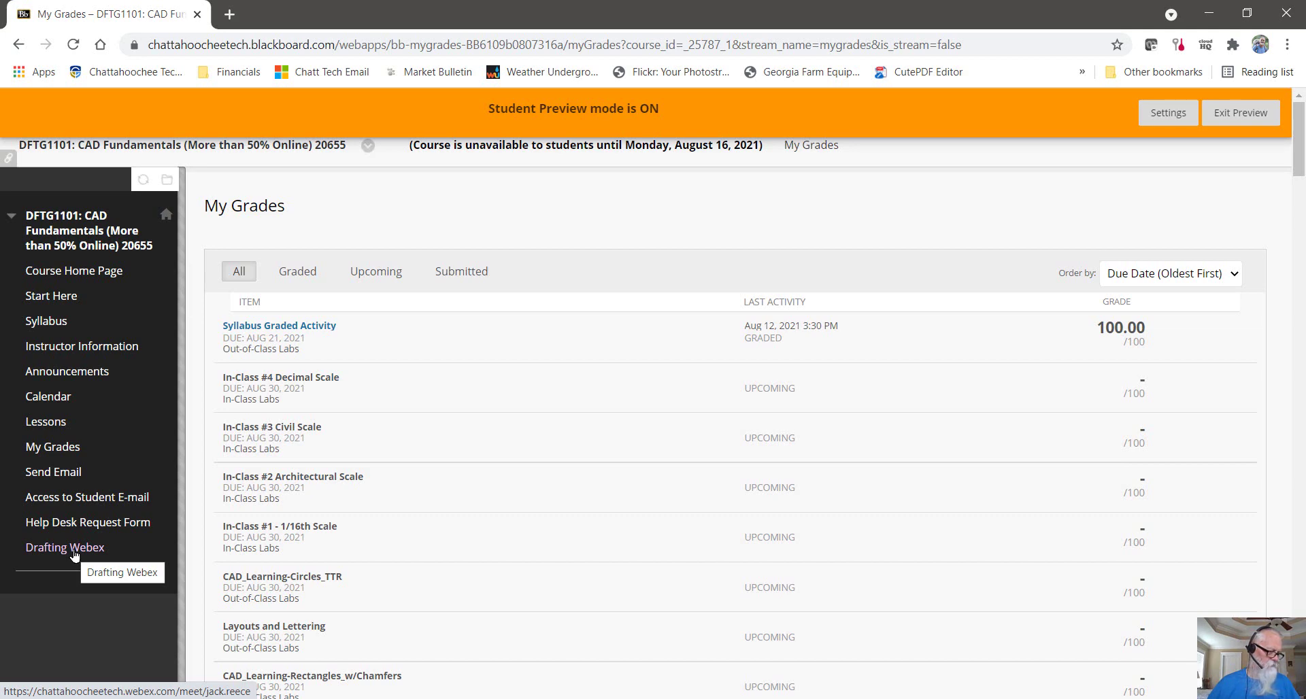
pyautogui.scroll(-1, 426, 507)
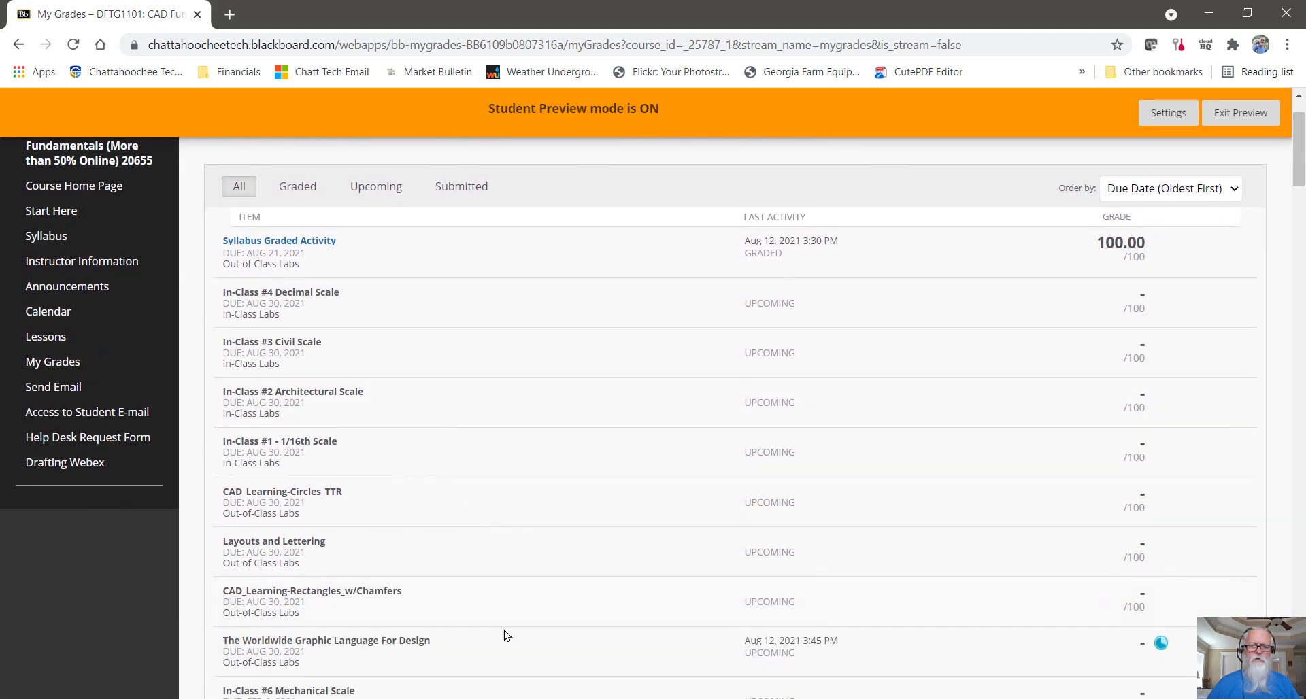
# Open the 7.4a CAD folder and reposition the Explorer window to view its DWG files.
pyautogui.click(607, 694)
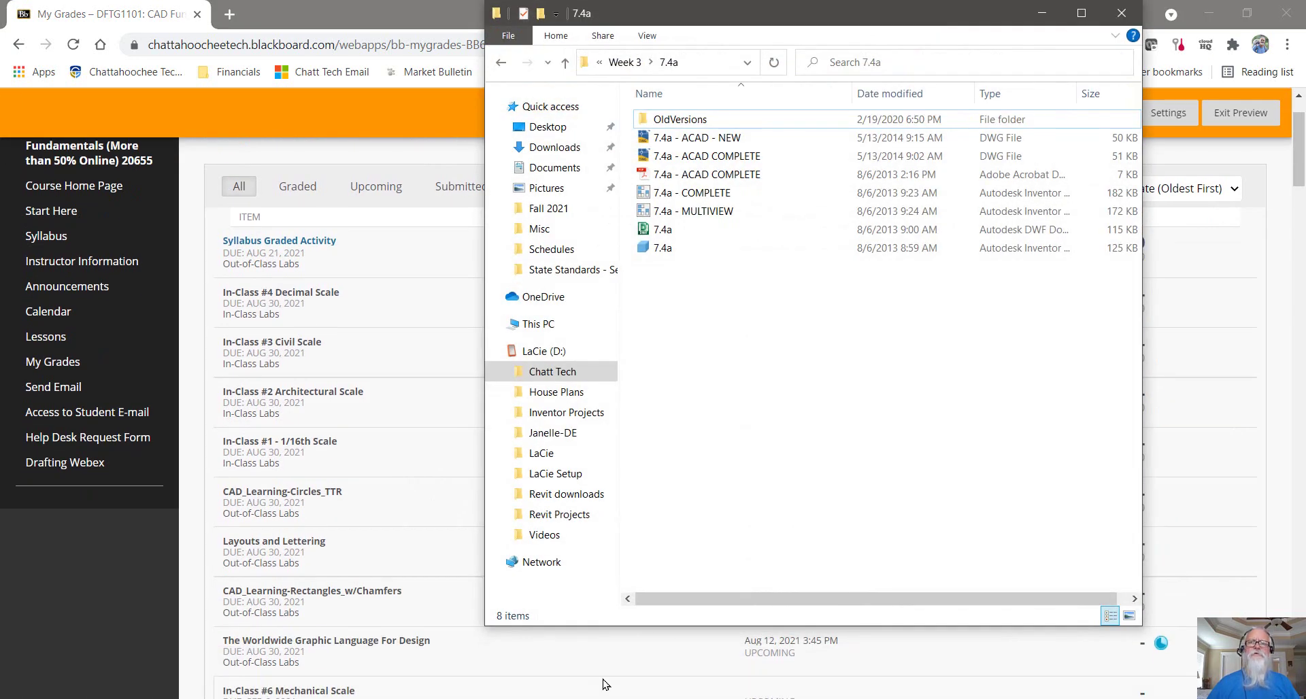
pyautogui.moveTo(937, 13); pyautogui.dragTo(781, 27)
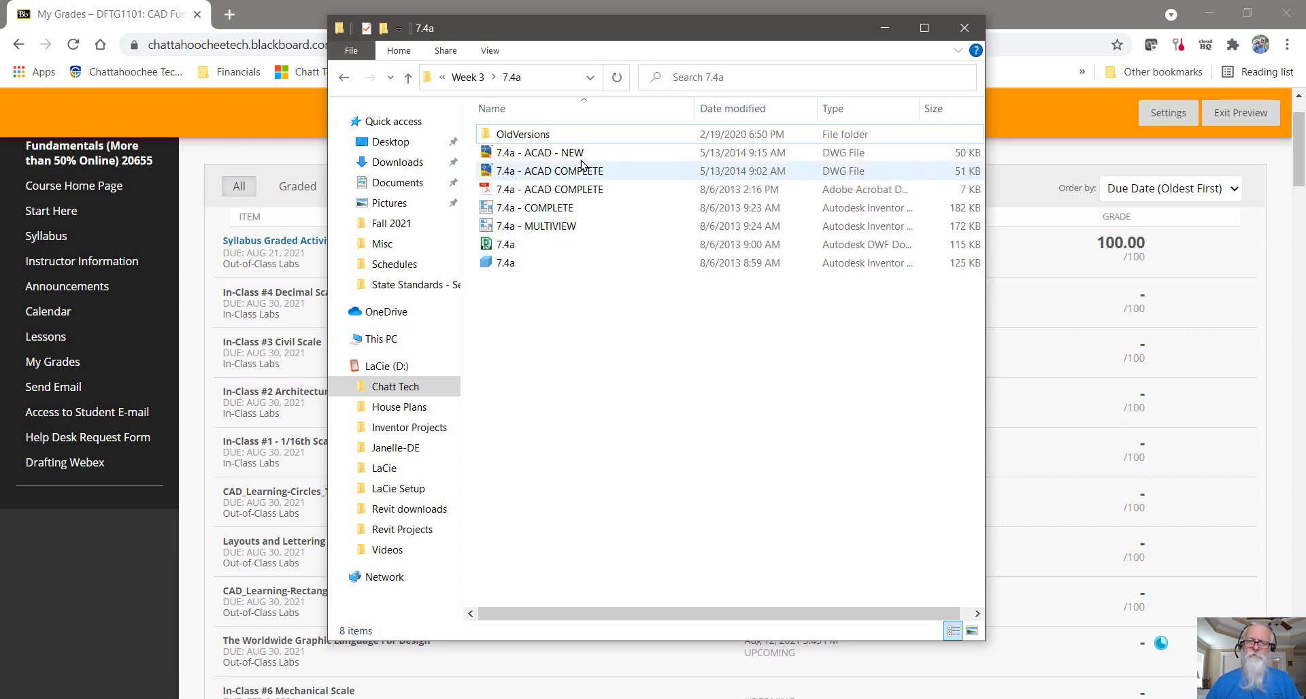
pyautogui.moveTo(582, 166)
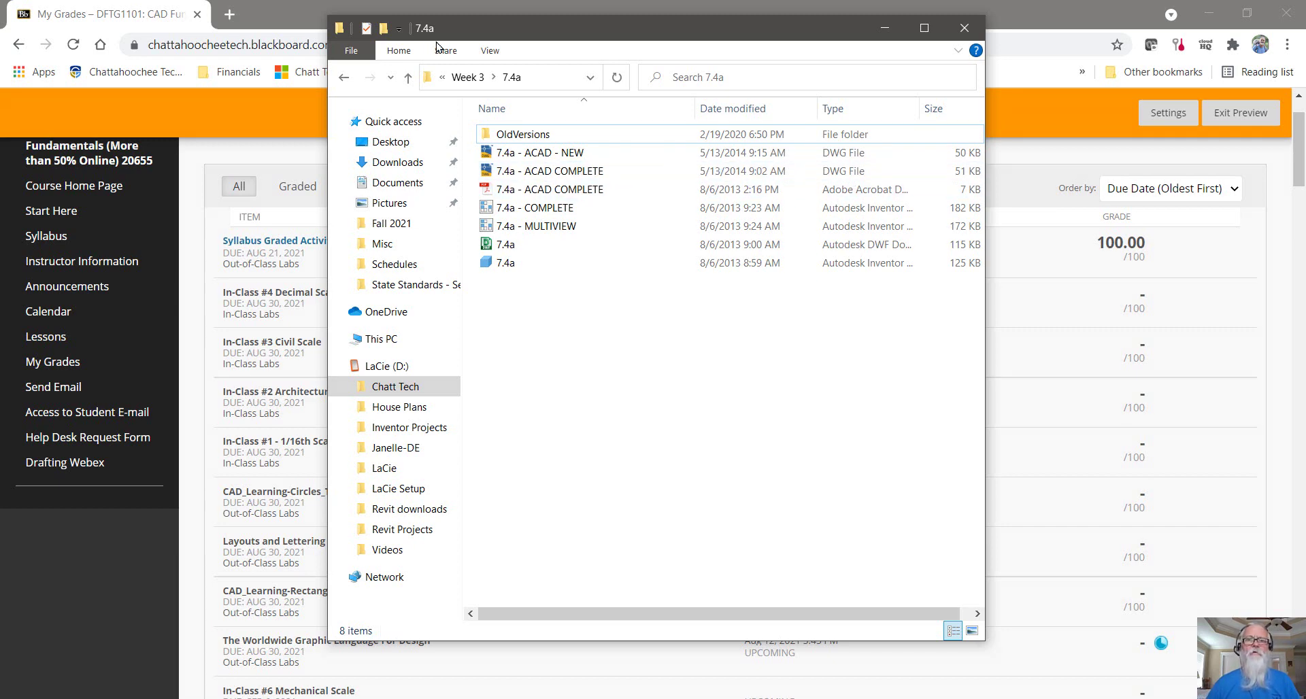
# Go up through Week 3 to the DFTG 1107 Adv Dimensioning-Sections folder and scroll its contents.
pyautogui.click(471, 79)
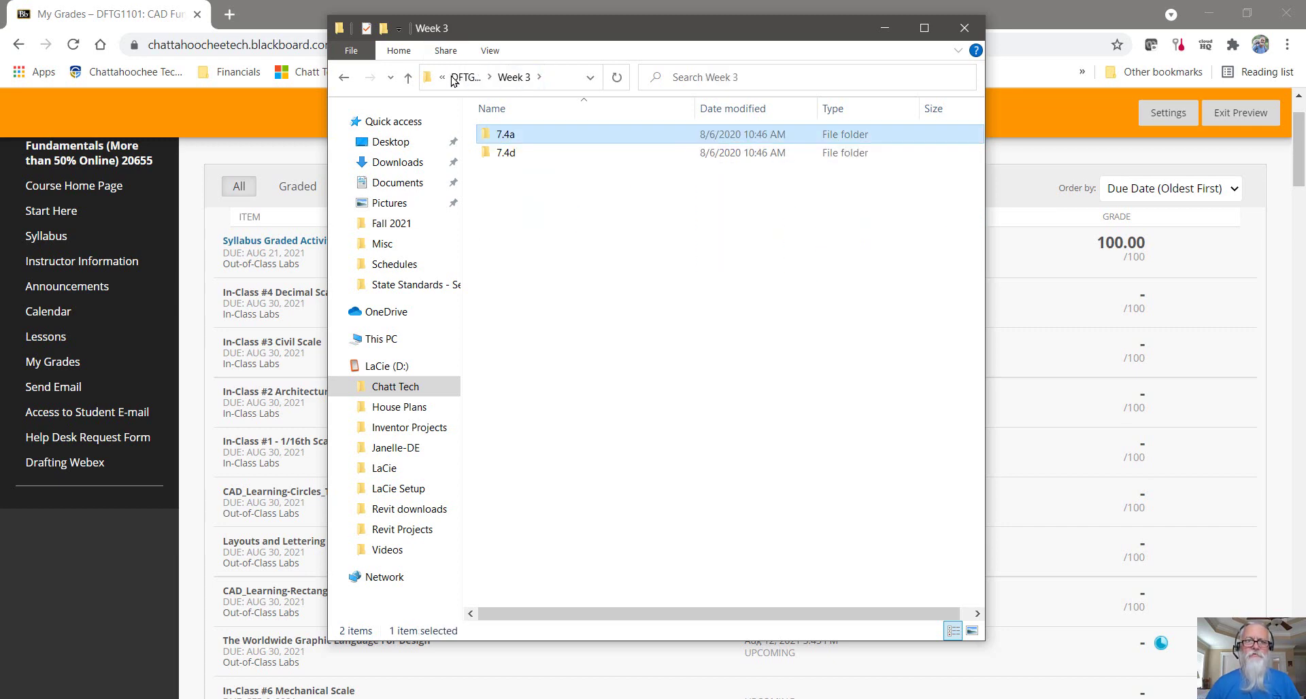
pyautogui.click(465, 79)
pyautogui.scroll(-3, 603, 335)
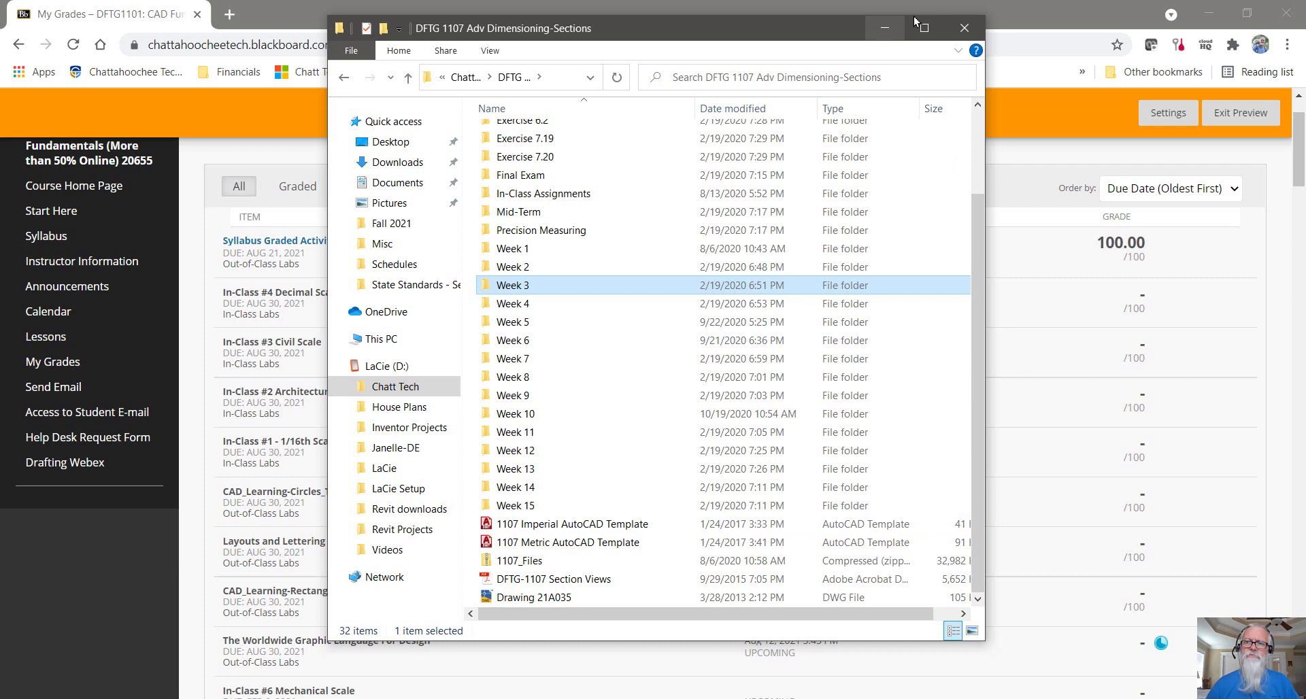
pyautogui.click(961, 28)
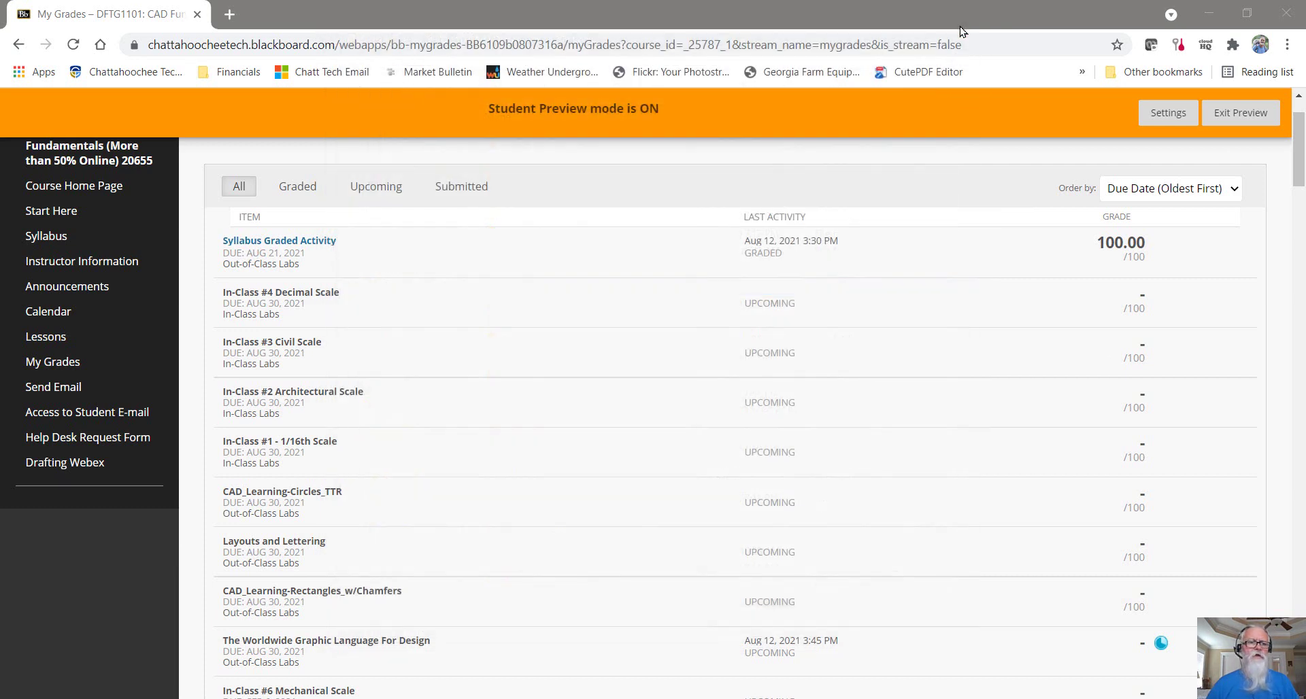